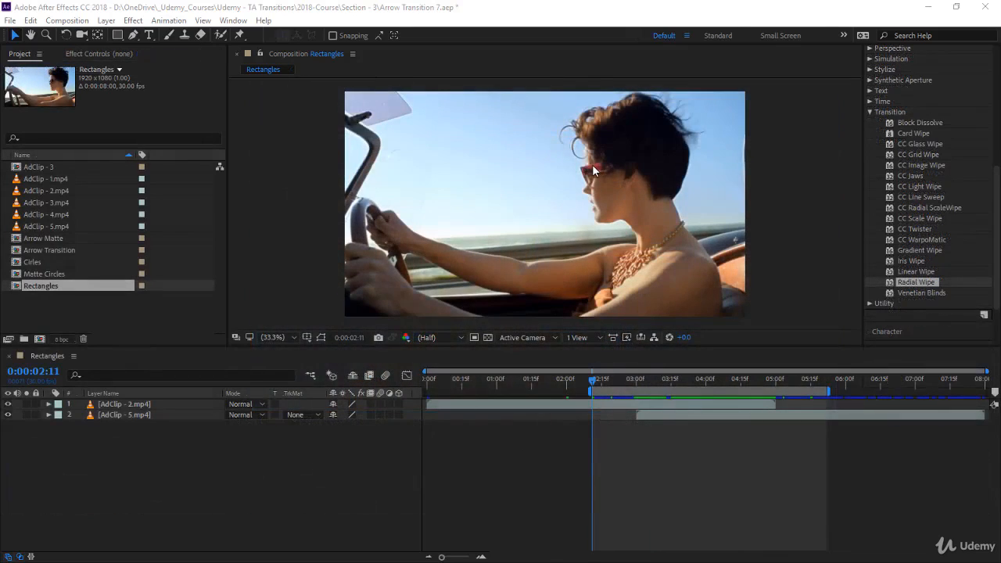
Create a full-frame rectangle shape layer above the two clips in the Rectangles composition
click(228, 362)
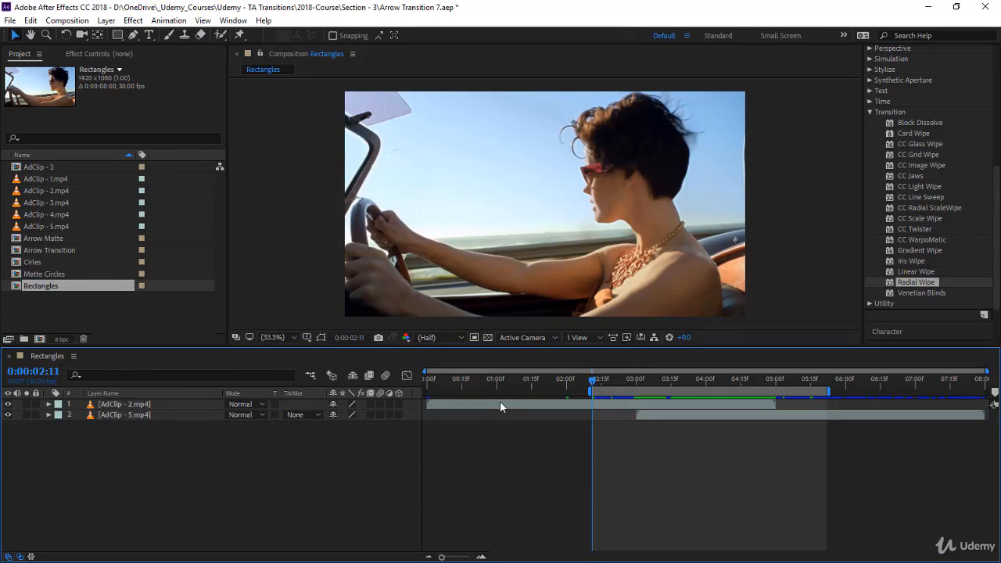
click(659, 415)
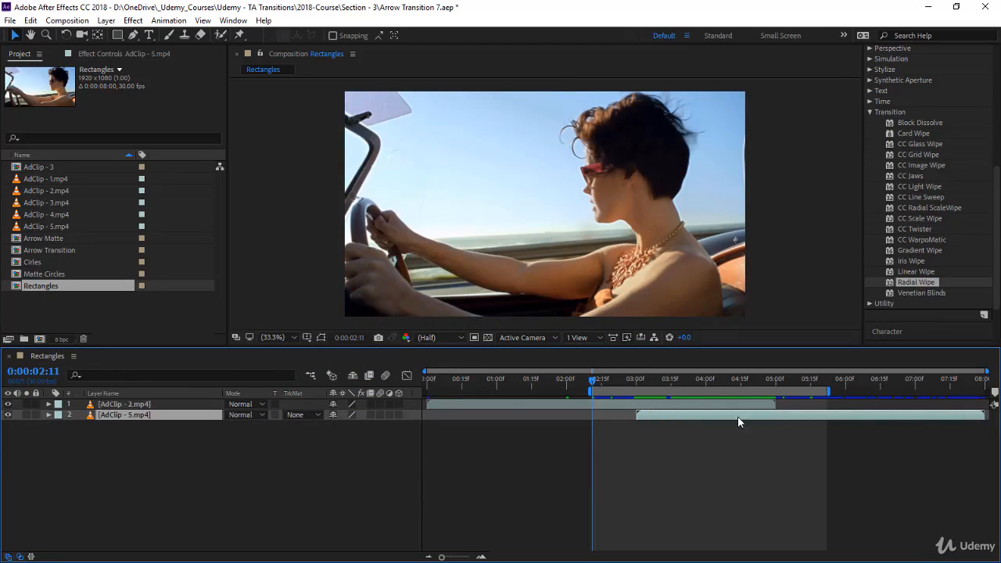
click(332, 460)
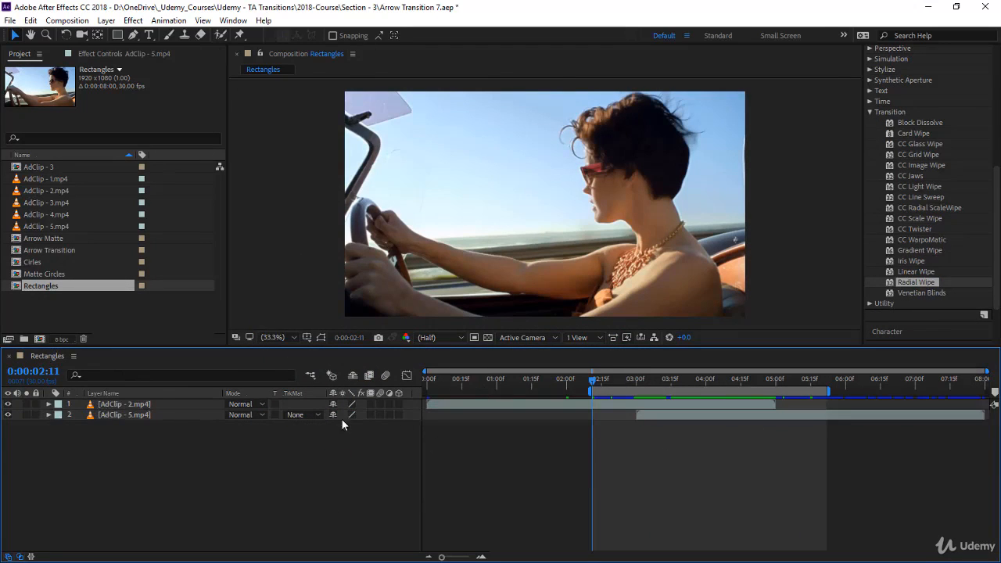
double_click(118, 35)
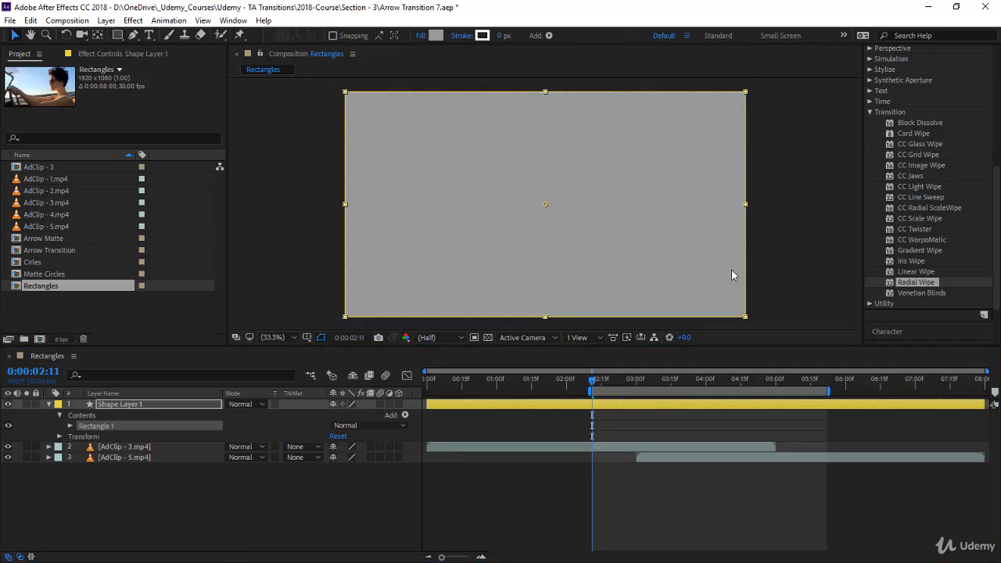
Pre-compose the rectangle shape layer as "Rectangles Matte", moving all attributes and opening the new composition
right_click(110, 404)
click(153, 448)
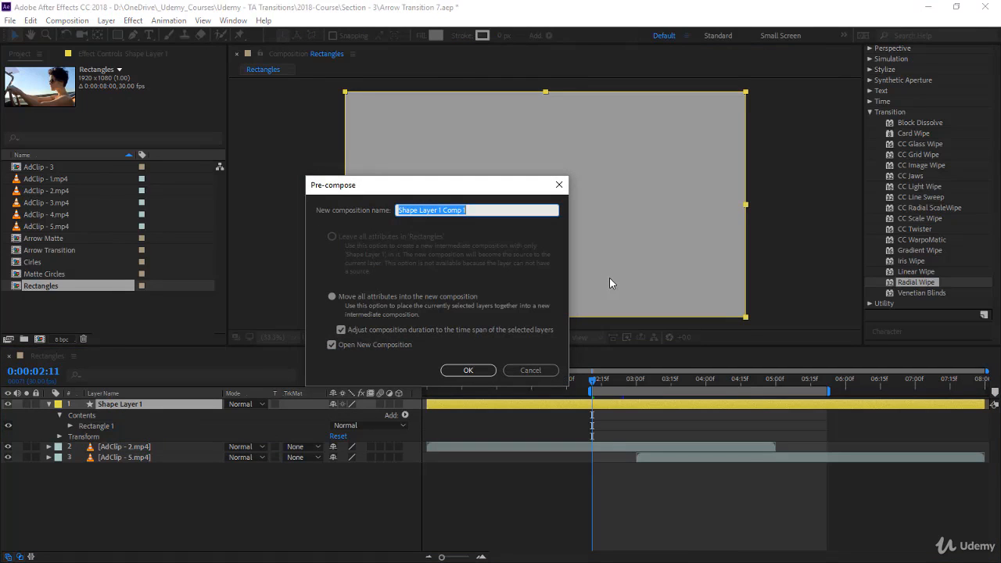
text(R)
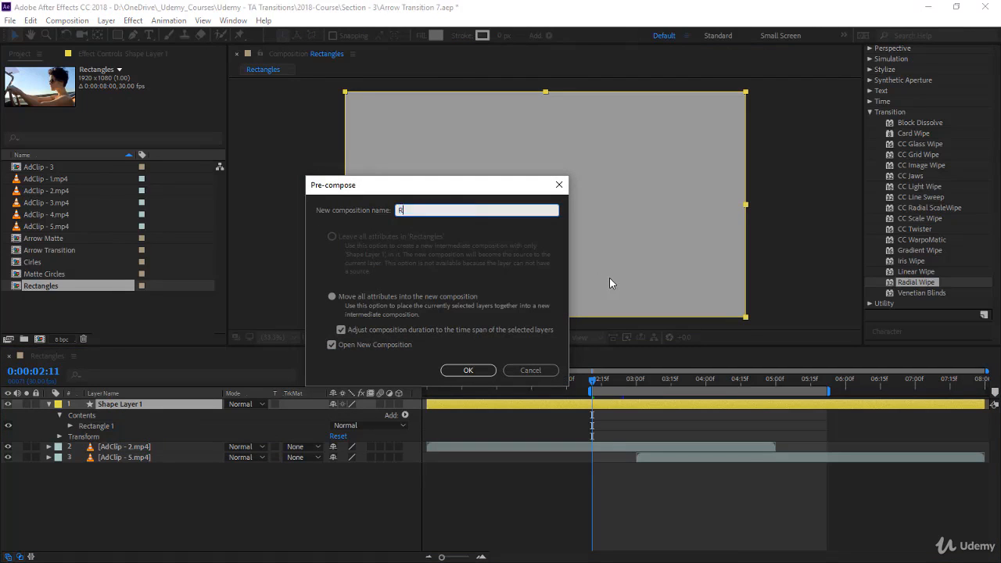
text(ectangles Matte)
click(478, 370)
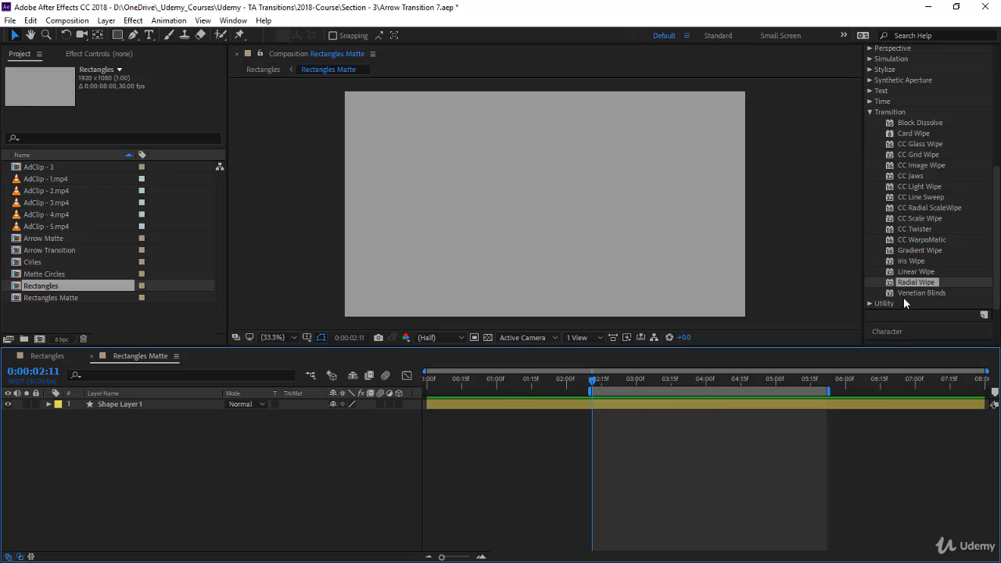
End the work area at 0:00:02:00 and trim the Rectangles Matte composition to it
drag(562, 380, 566, 379)
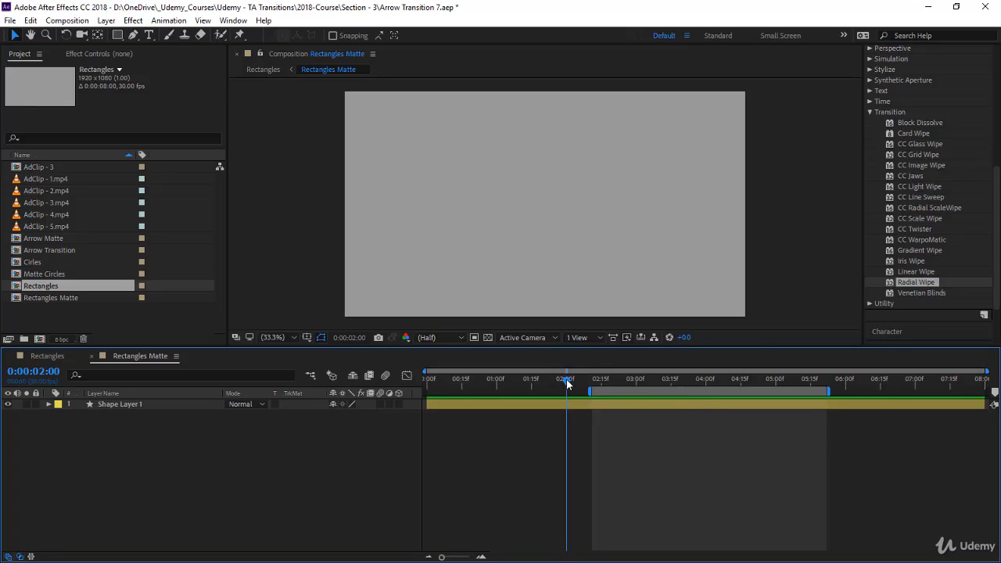
key(space)
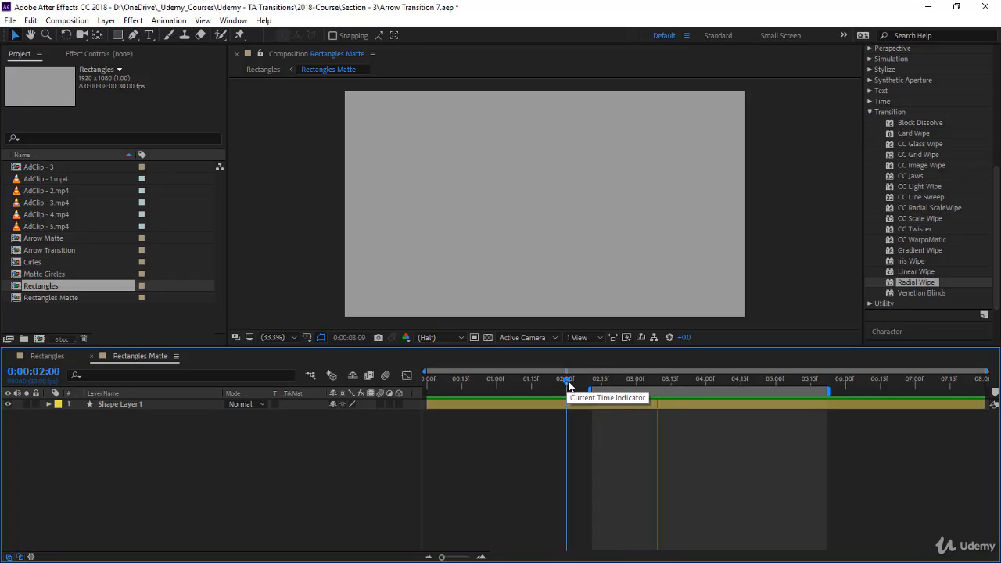
key(n)
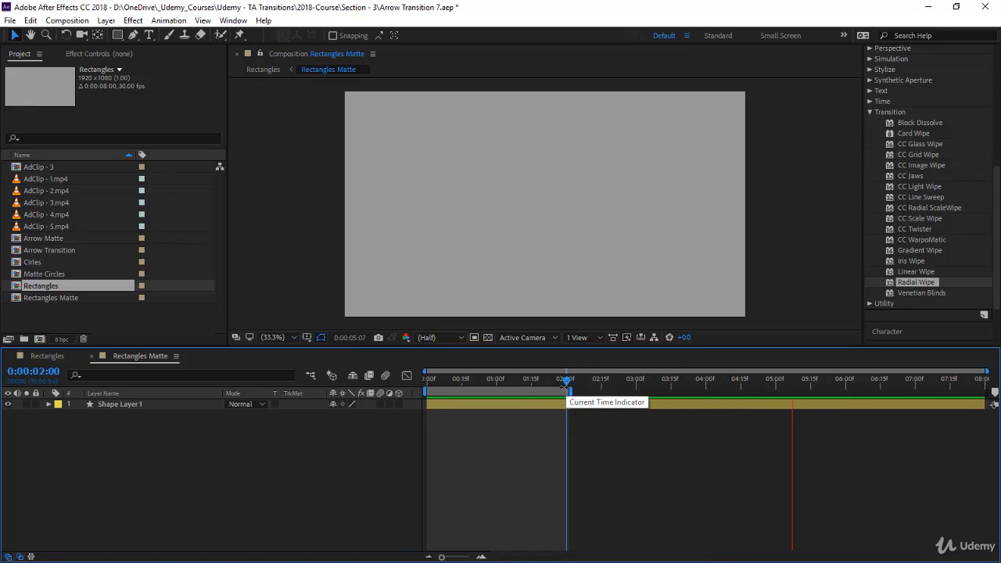
right_click(532, 389)
click(570, 429)
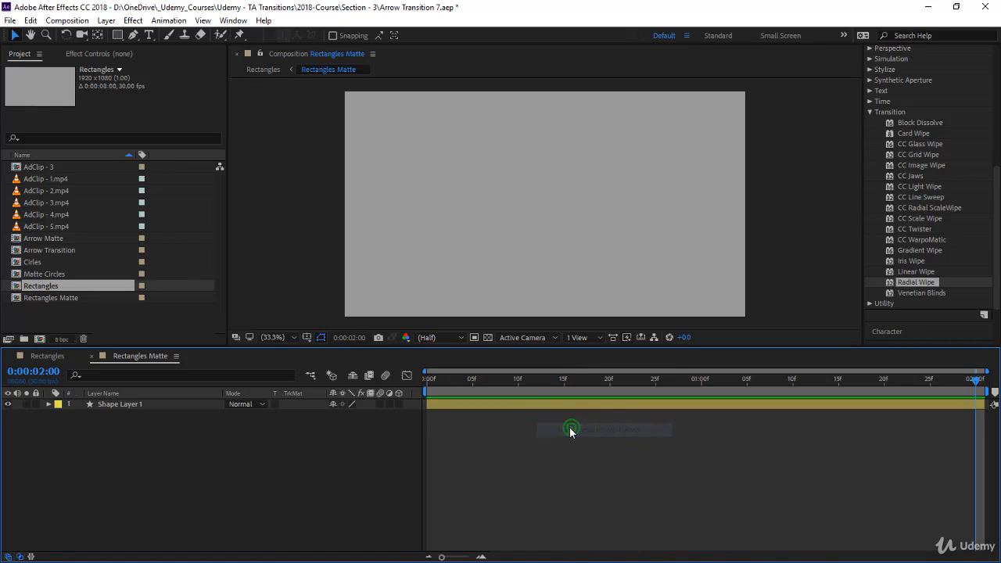
Return to the first frame of the matte composition and change the rectangle's fill color to white
drag(537, 382, 422, 386)
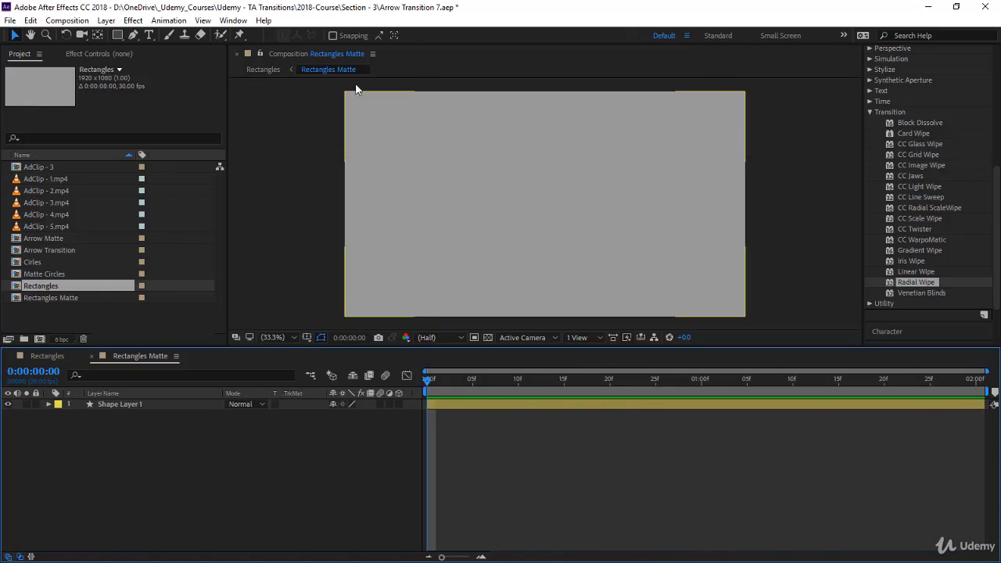
click(142, 404)
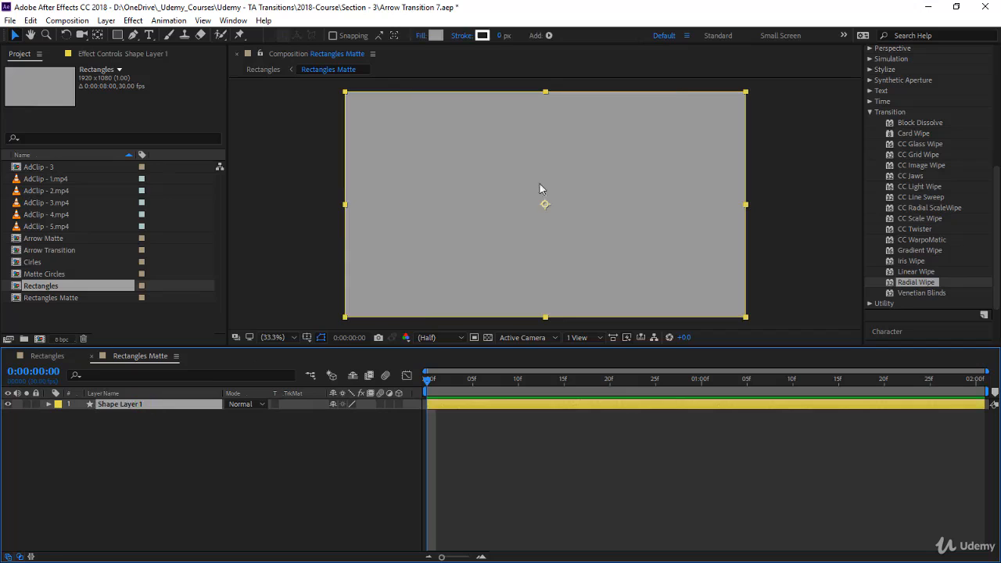
click(435, 37)
drag(391, 239, 290, 148)
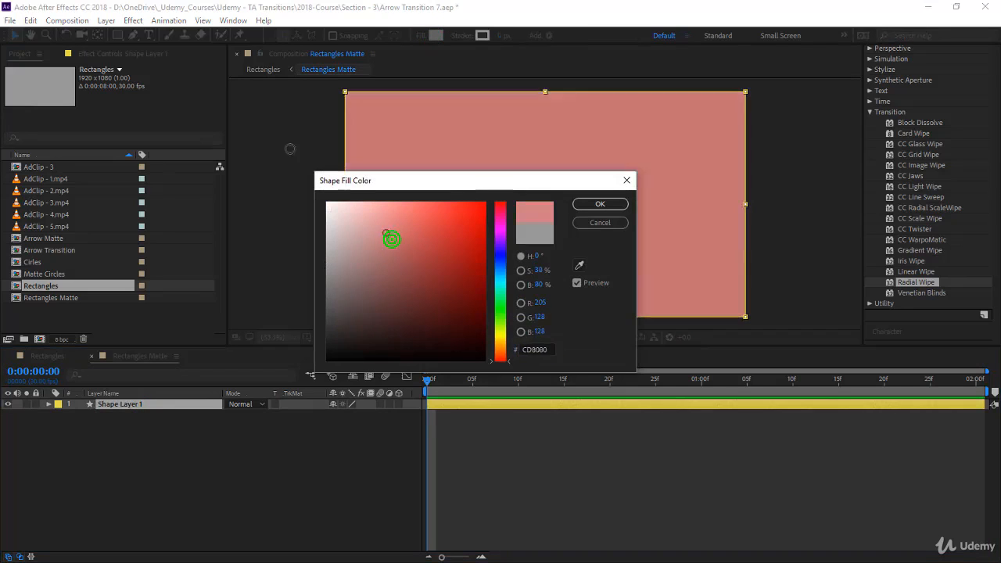
click(602, 203)
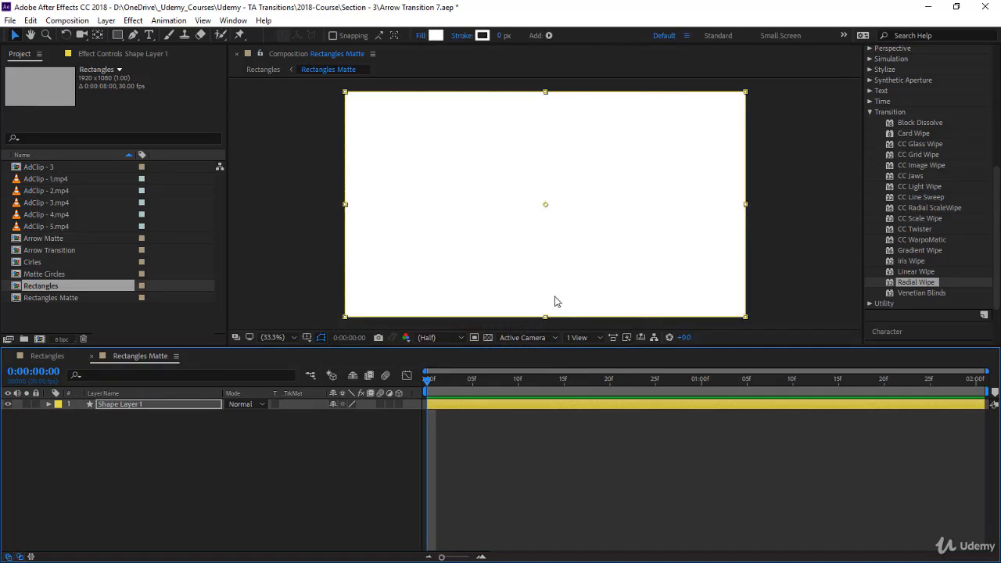
Apply the Radial Wipe effect to the rectangle shape layer and set its wipe direction to Both
drag(913, 285, 652, 248)
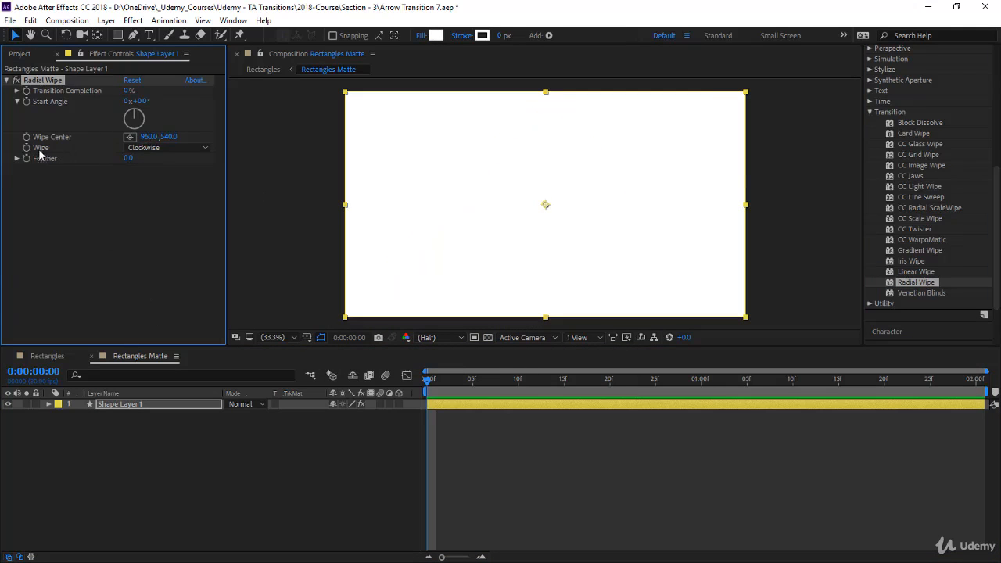
click(158, 148)
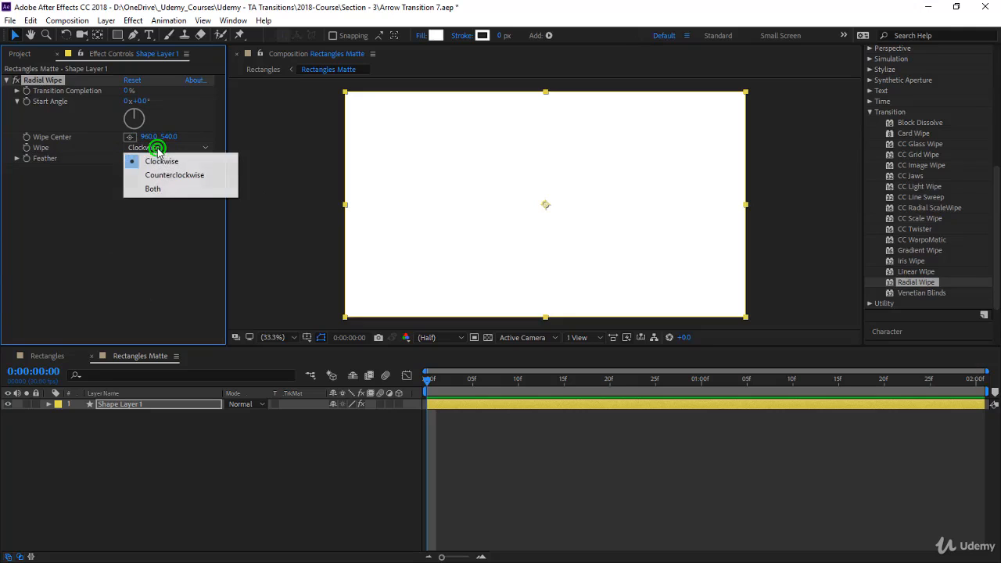
click(168, 189)
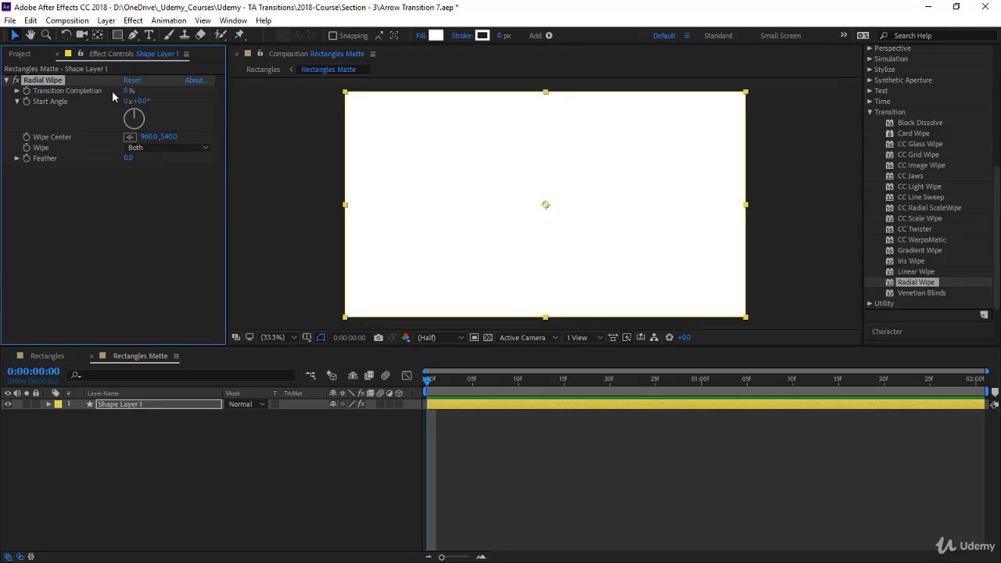
Set the Radial Wipe's horizontal wipe center to 1920, testing the Transition Completion and returning it to 0%
drag(127, 95, 149, 94)
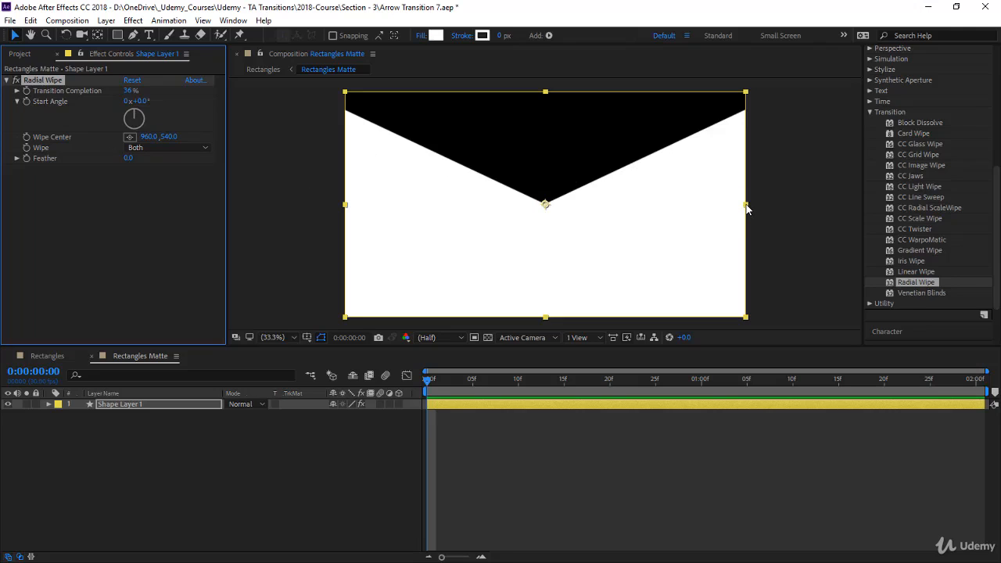
click(150, 138)
text(1920)
key(Return)
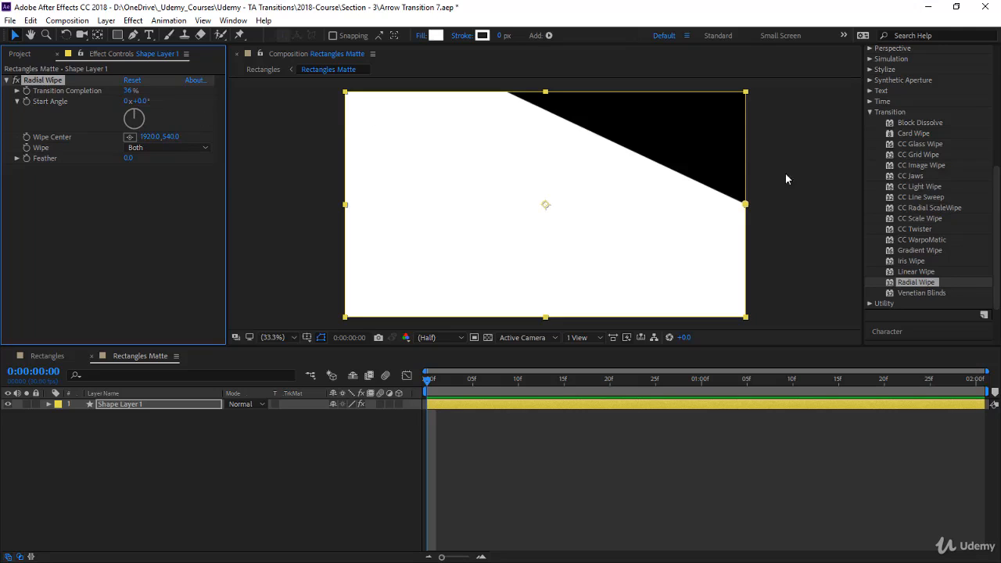
drag(129, 90, 84, 95)
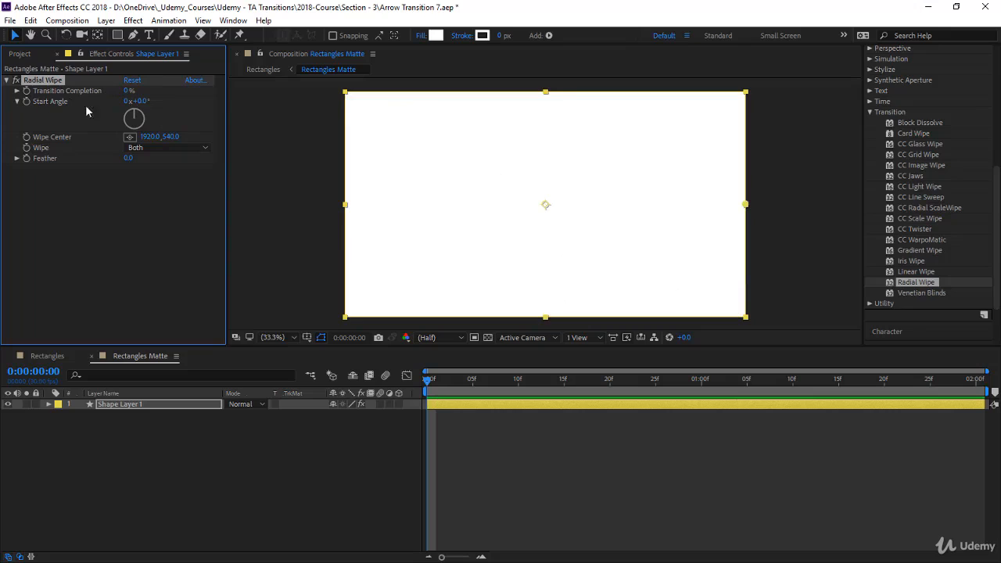
Set the Radial Wipe's start angle to 90 degrees
click(141, 101)
text(90)
key(Return)
Set the Radial Wipe's Transition Completion to 100% and keyframe it at the first frame
click(128, 89)
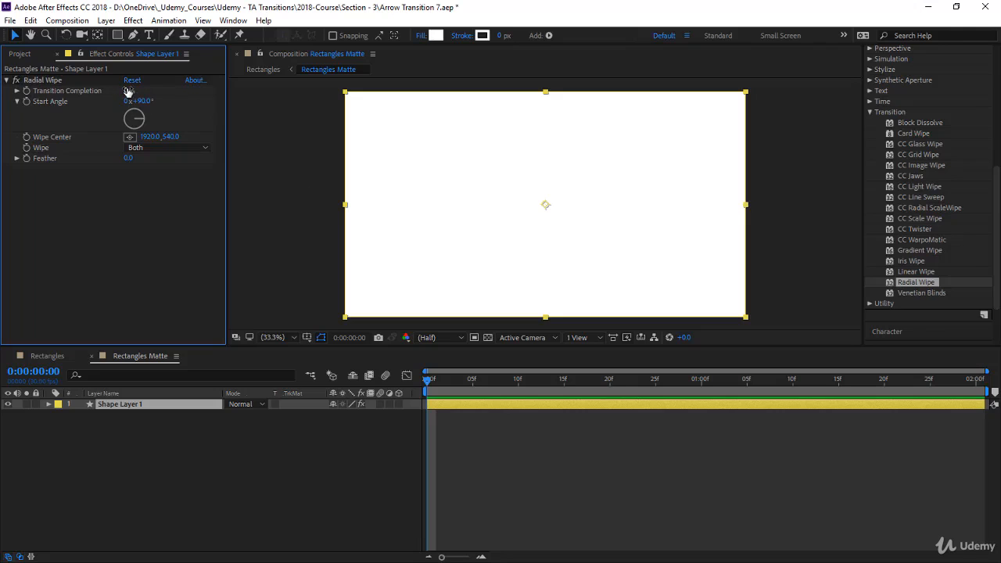
drag(128, 91, 199, 91)
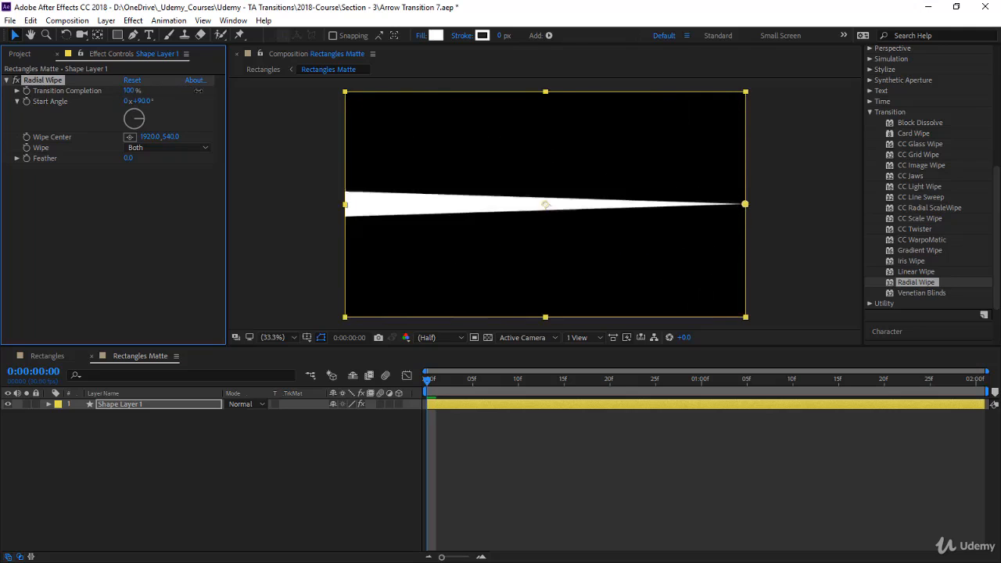
click(26, 90)
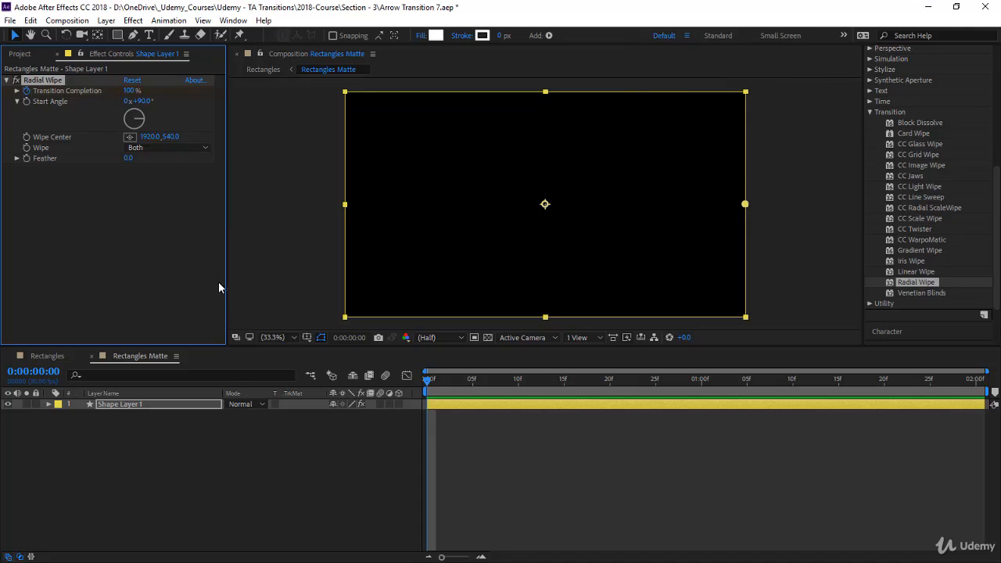
Keyframe Transition Completion at 0% at 0:00:01:00 and preview the wipe animation
drag(429, 380, 706, 388)
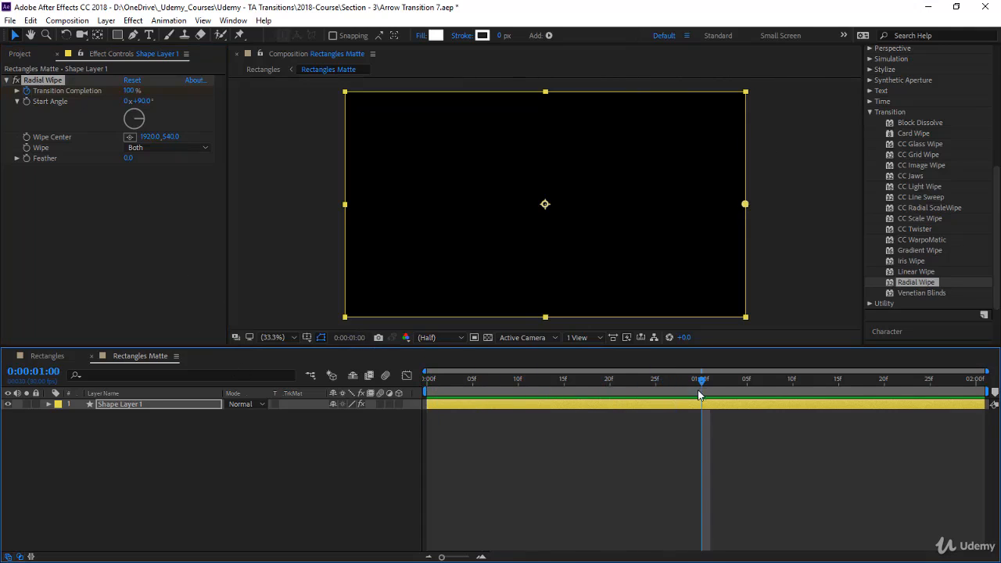
drag(132, 91, 129, 92)
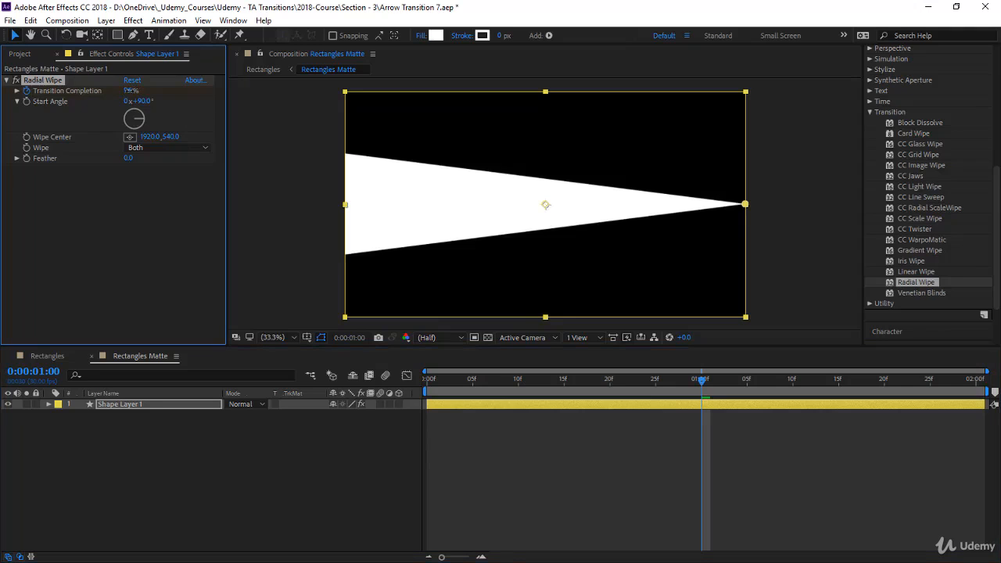
click(130, 91)
text(0)
key(Return)
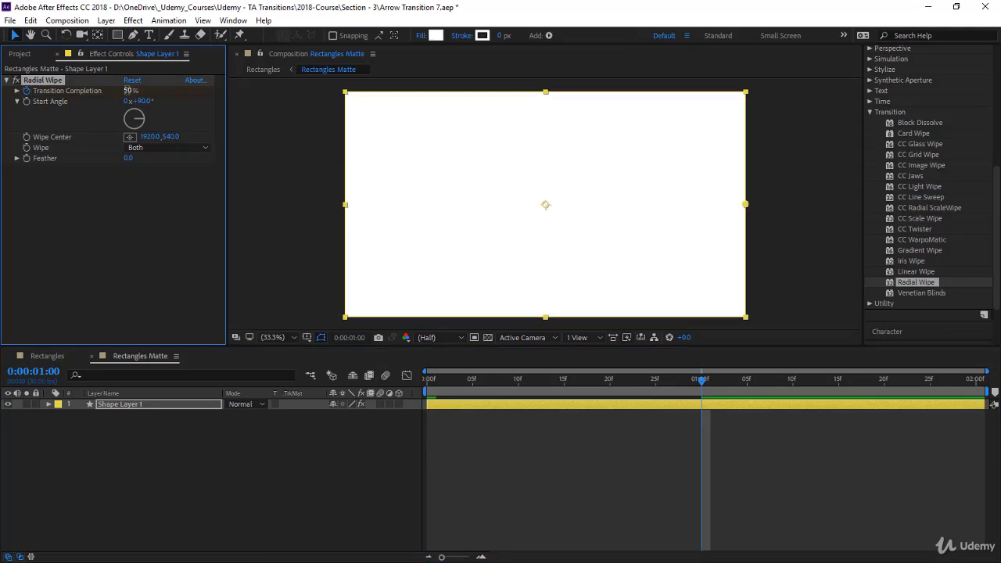
key(space)
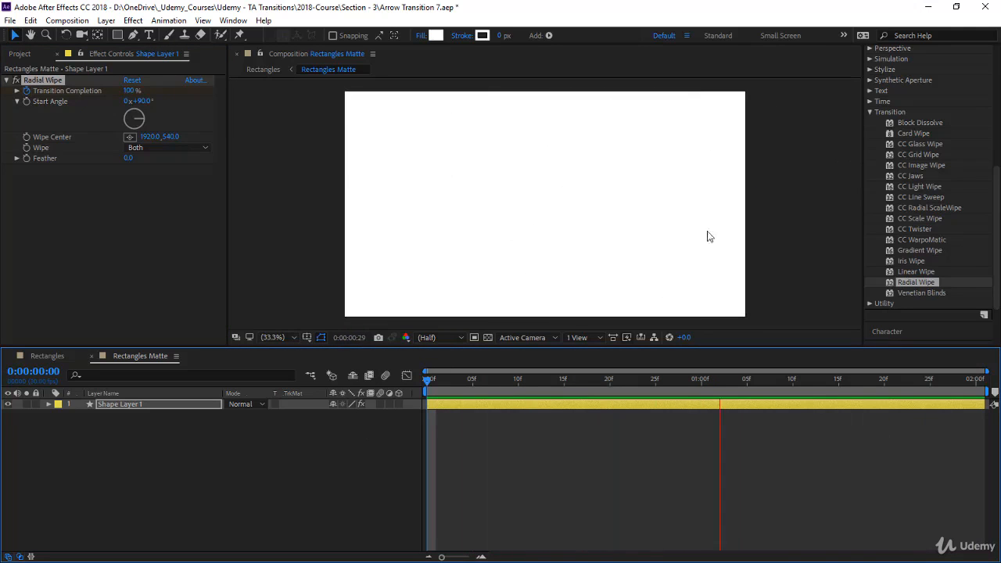
In the Rectangles composition, move the Rectangles Matte layer so it starts at the beginning of the AdClip - 5.mp4 layer
click(47, 356)
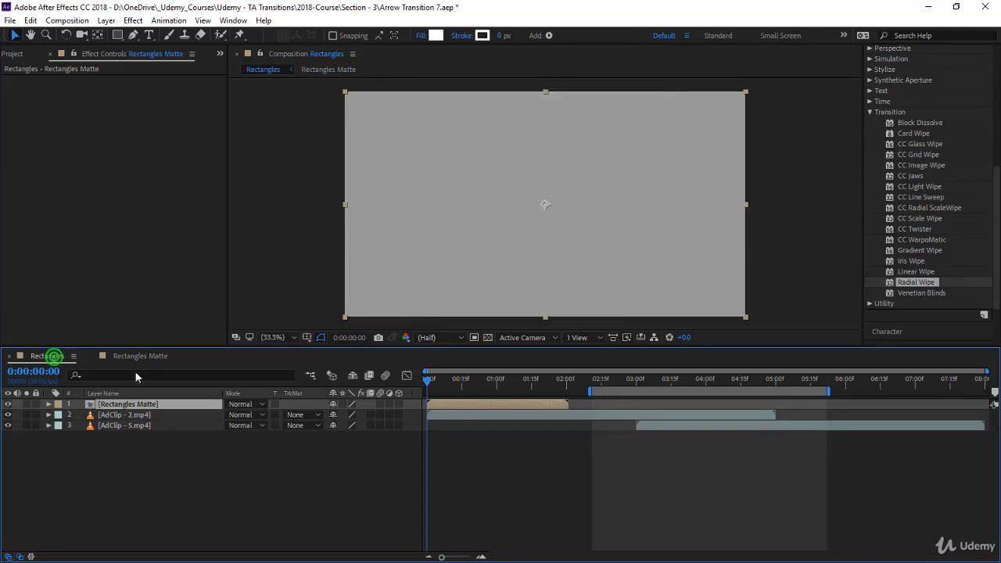
drag(475, 402, 674, 426)
click(674, 427)
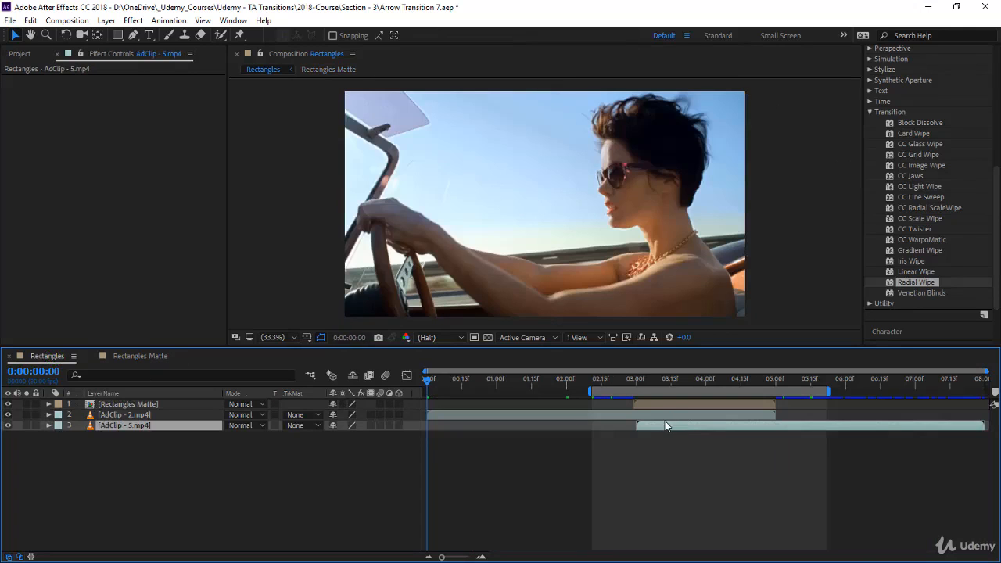
key(i)
mouse_move(661, 400)
mouse_down()
mouse_move(673, 403)
mouse_move(664, 406)
mouse_up()
Preview from 0:00:02:24 and set the AdClip - 2.mp4 layer's track matte to Luma Inverted, using Rectangles Matte
click(623, 379)
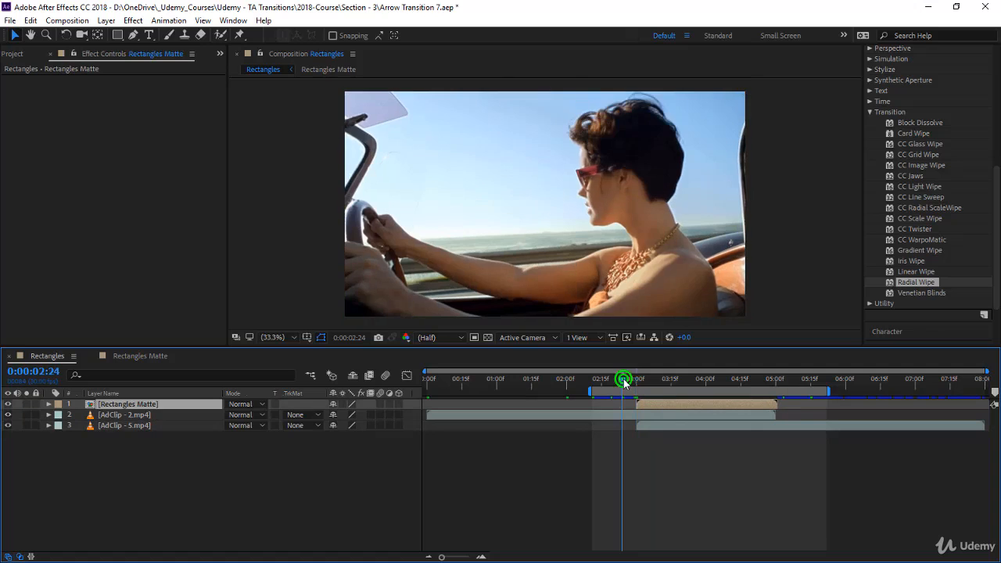
key(space)
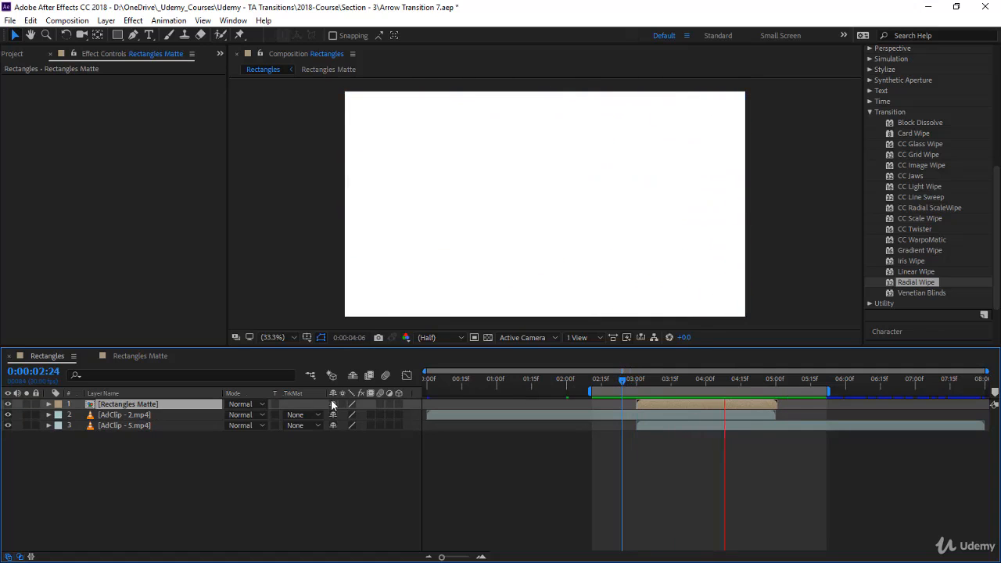
click(294, 415)
click(358, 488)
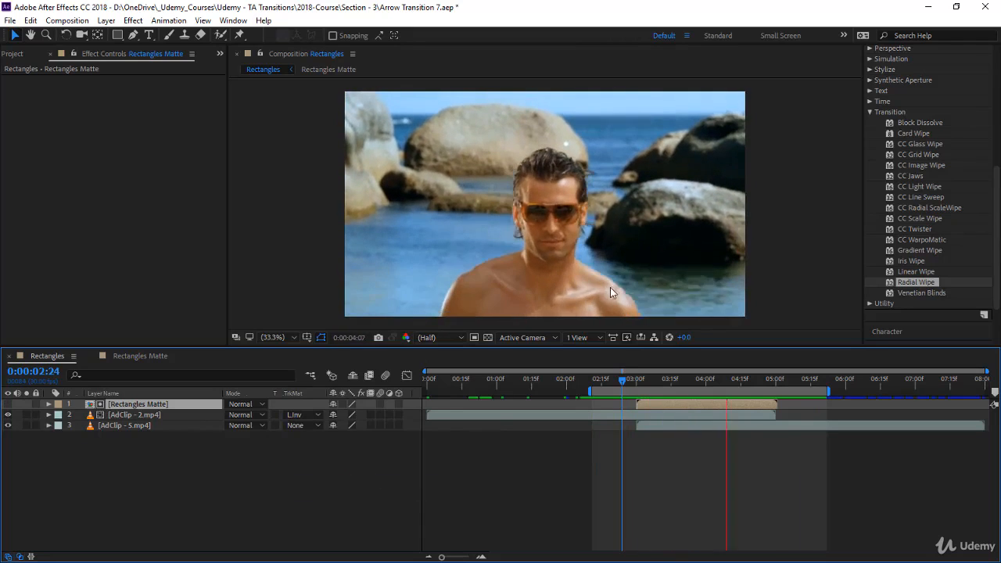
In the Rectangles Matte composition, reveal the shape layer's two Transition Completion keyframes and apply Easy Ease to them
click(129, 356)
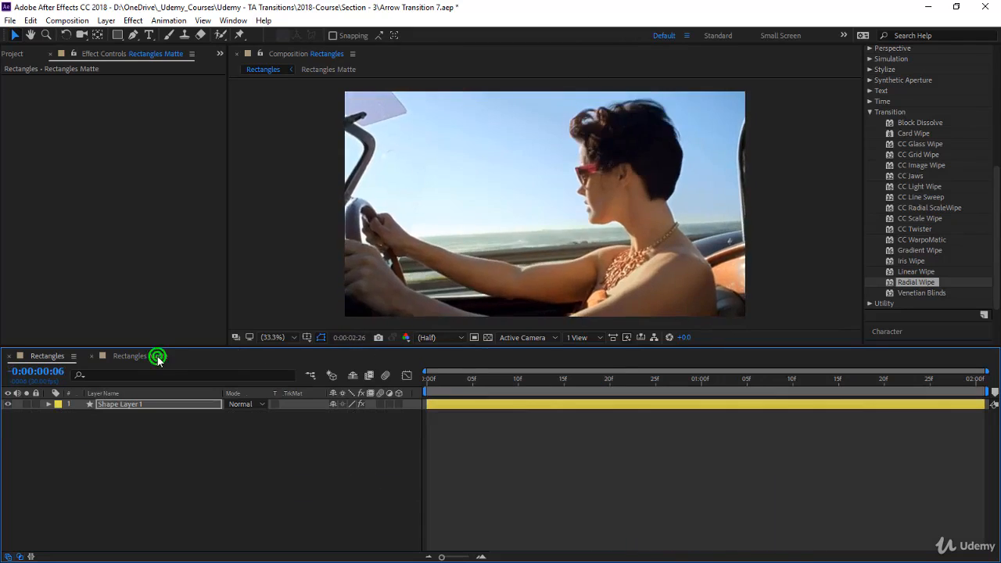
click(157, 408)
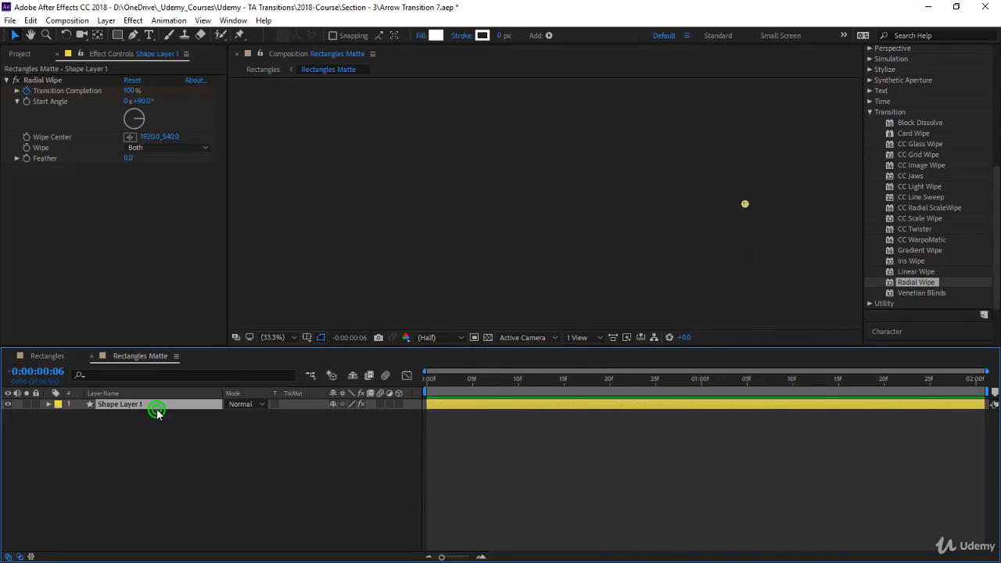
key(u)
drag(763, 470, 406, 395)
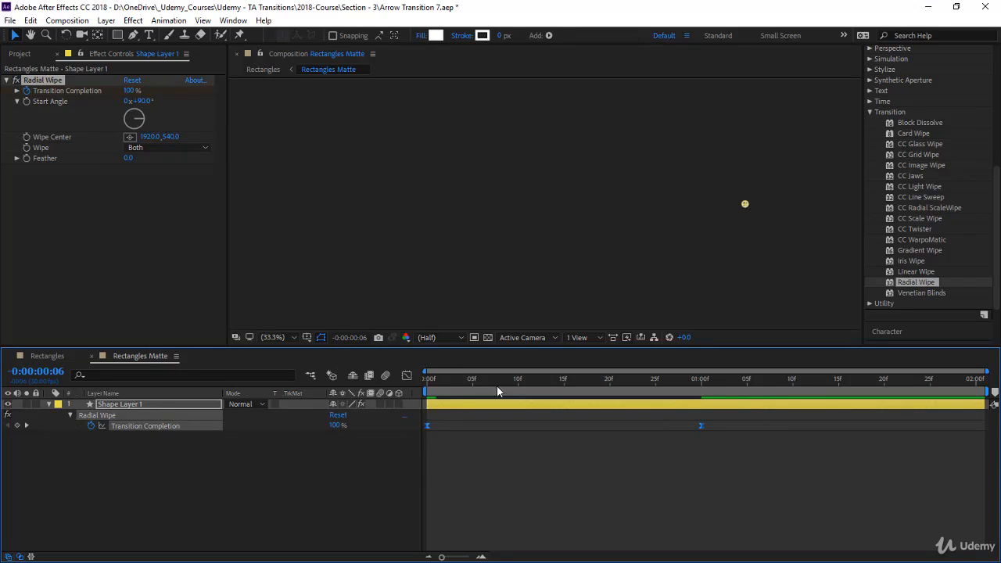
Reshape the wipe's Transition Completion speed graph to peak early and ease out gradually, preview it, and return to the layer bar view
click(409, 377)
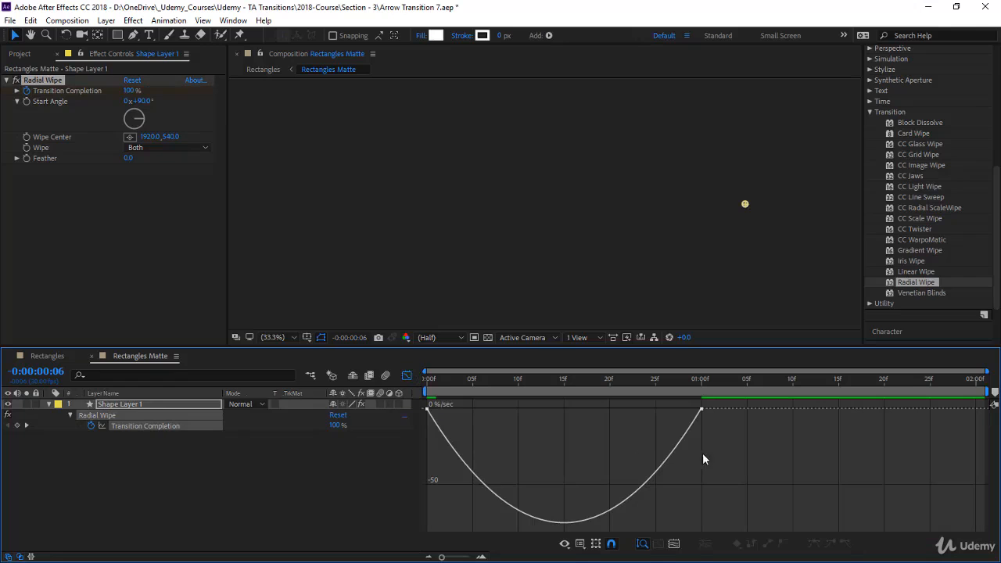
drag(656, 408, 603, 409)
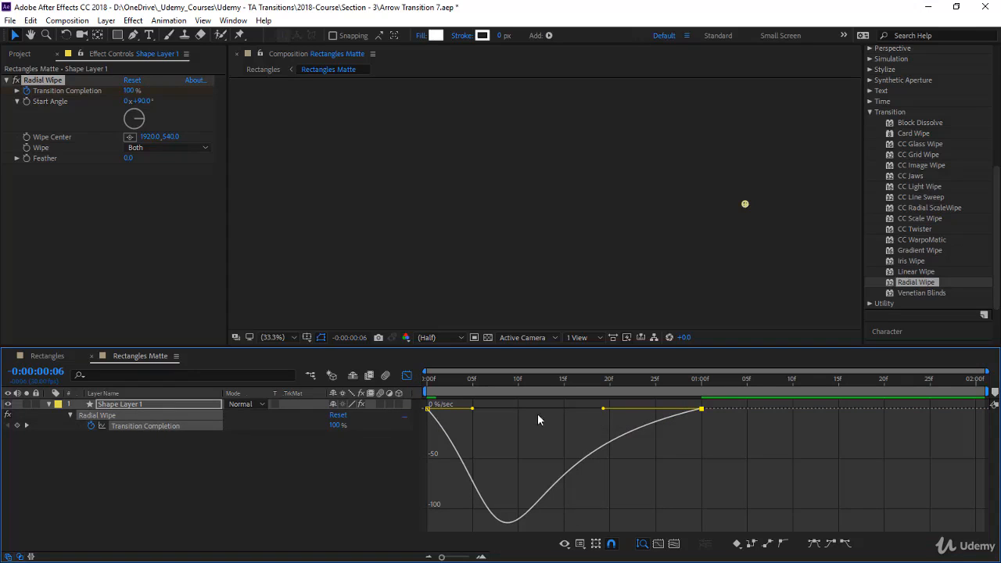
key(space)
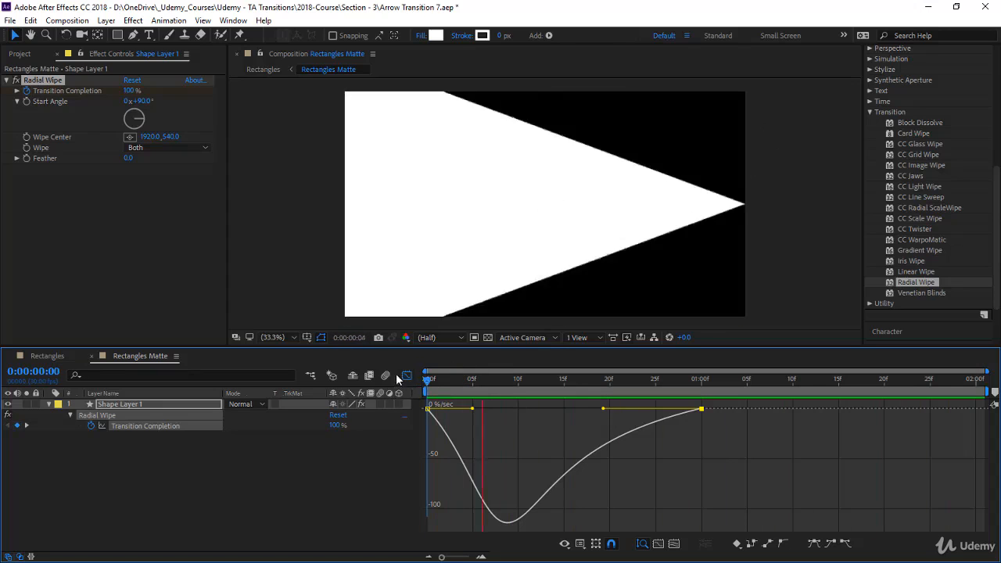
click(406, 376)
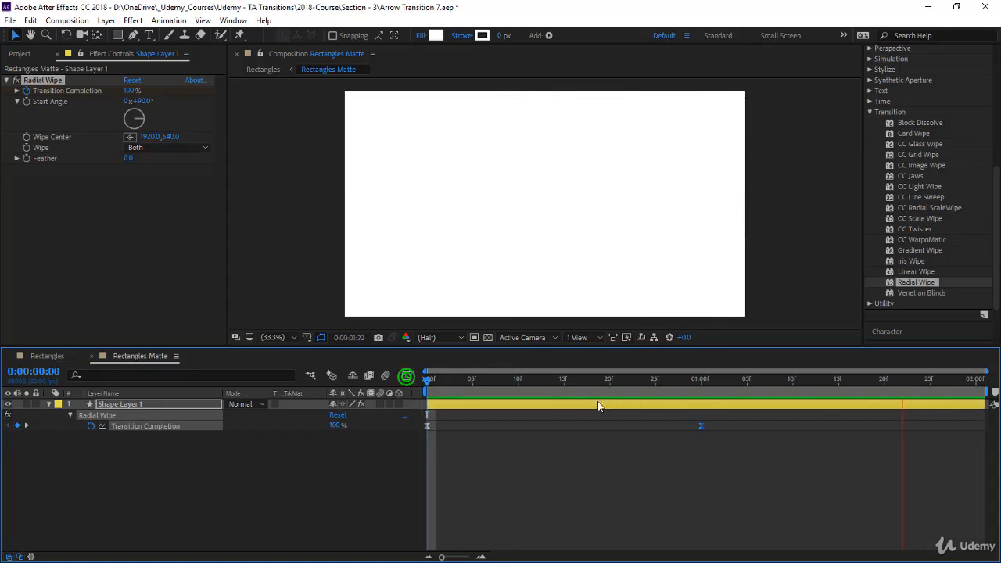
Collapse Shape Layer 1 and duplicate it three times to get four shape layers
click(253, 465)
click(49, 404)
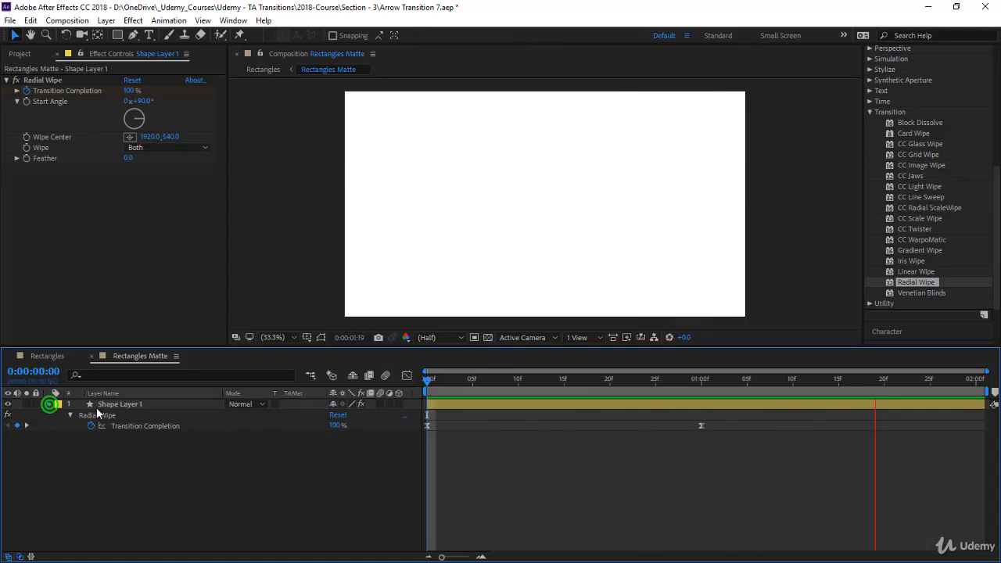
click(131, 405)
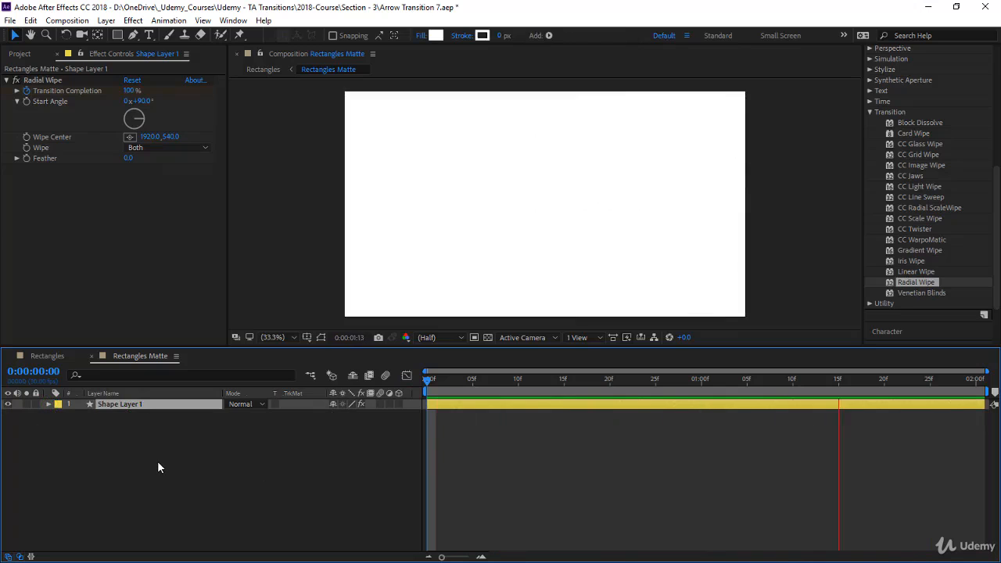
key(ctrl+d)
key(ctrl+d)
key(ctrl+d)
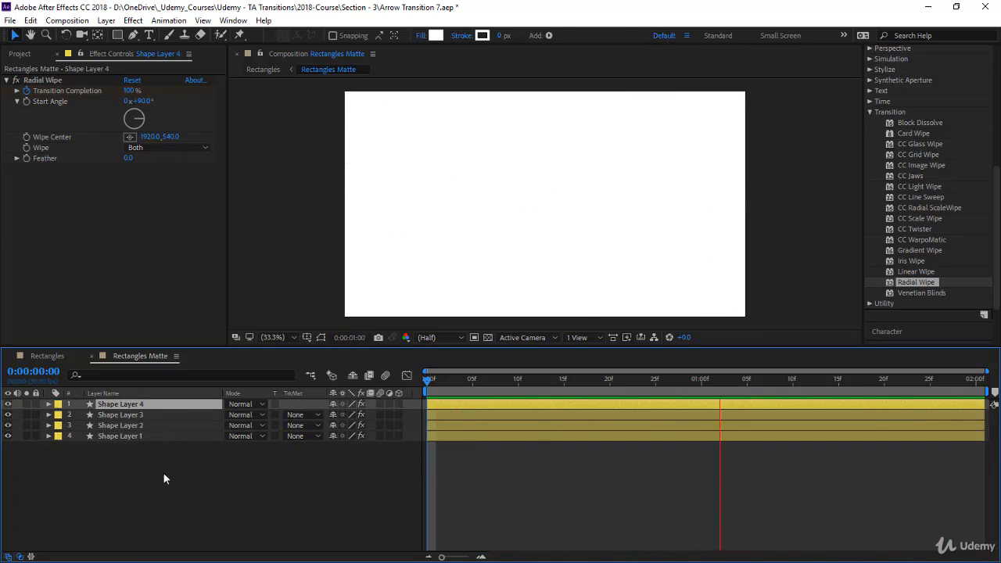
Reveal all layers' keyframes, stagger Shape Layers 2, 3 and 4 to start at frames 5, 10 and 15, and preview
drag(163, 473, 163, 406)
key(u)
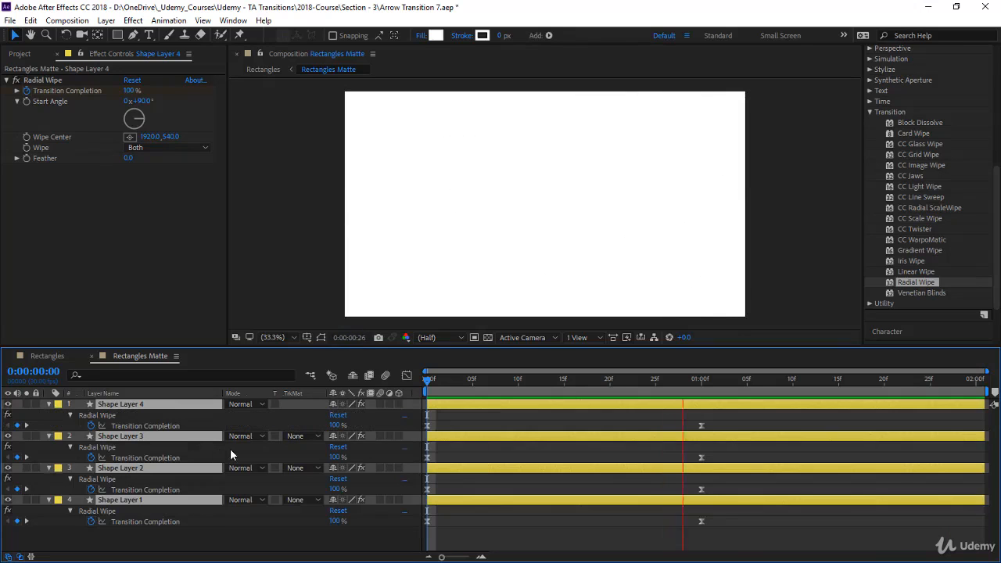
click(492, 462)
drag(475, 468, 523, 469)
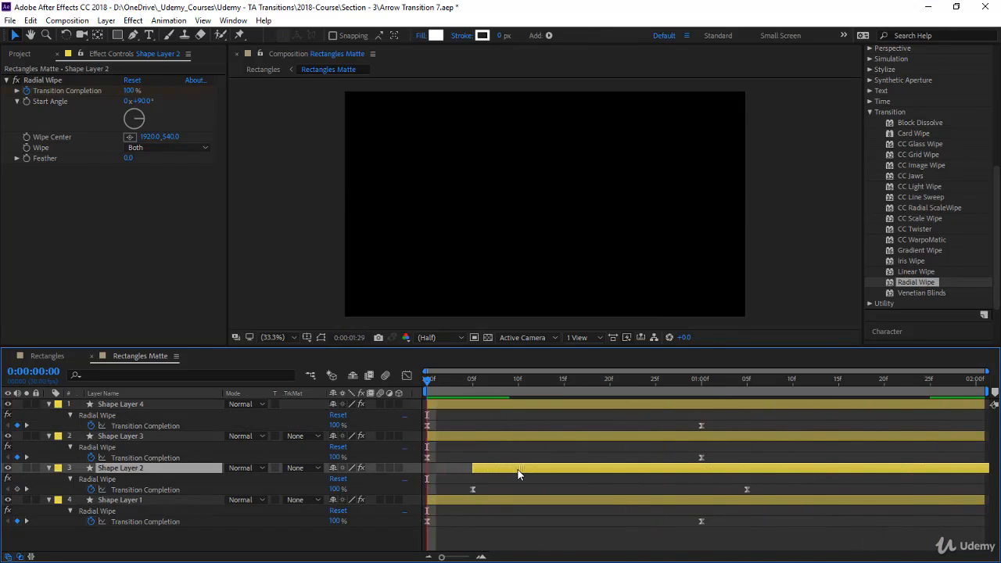
drag(485, 438, 648, 414)
click(512, 405)
key(space)
click(523, 386)
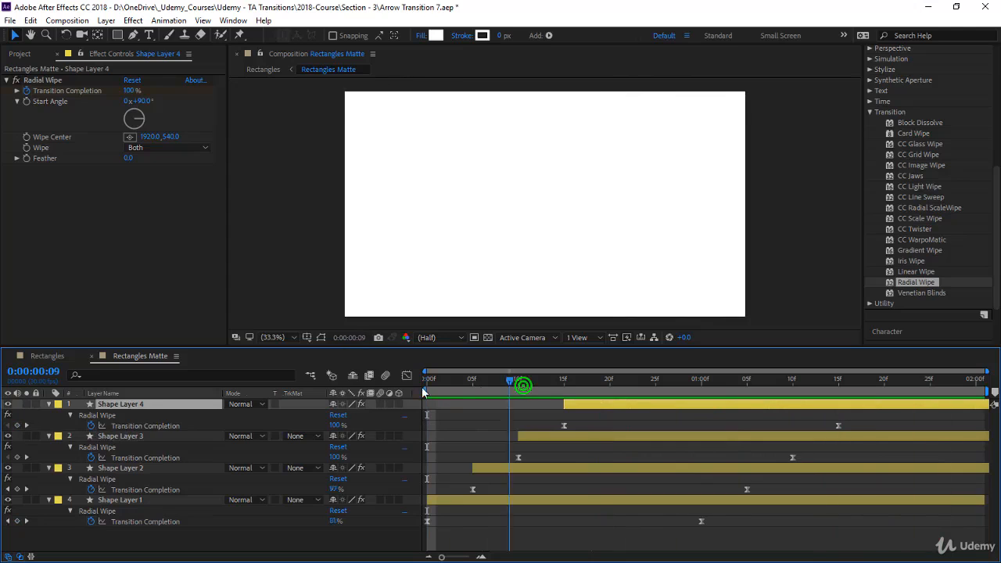
key(space)
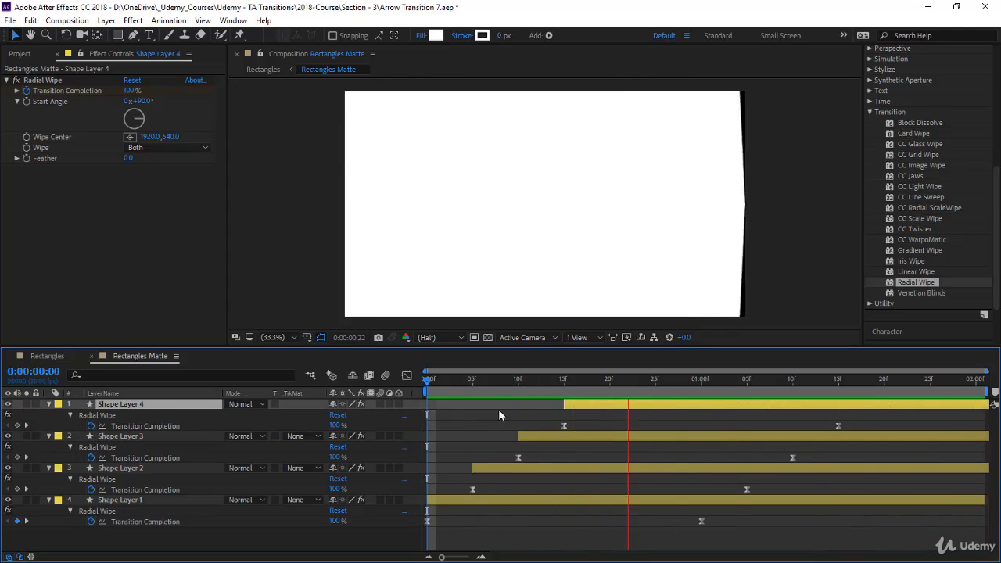
click(430, 381)
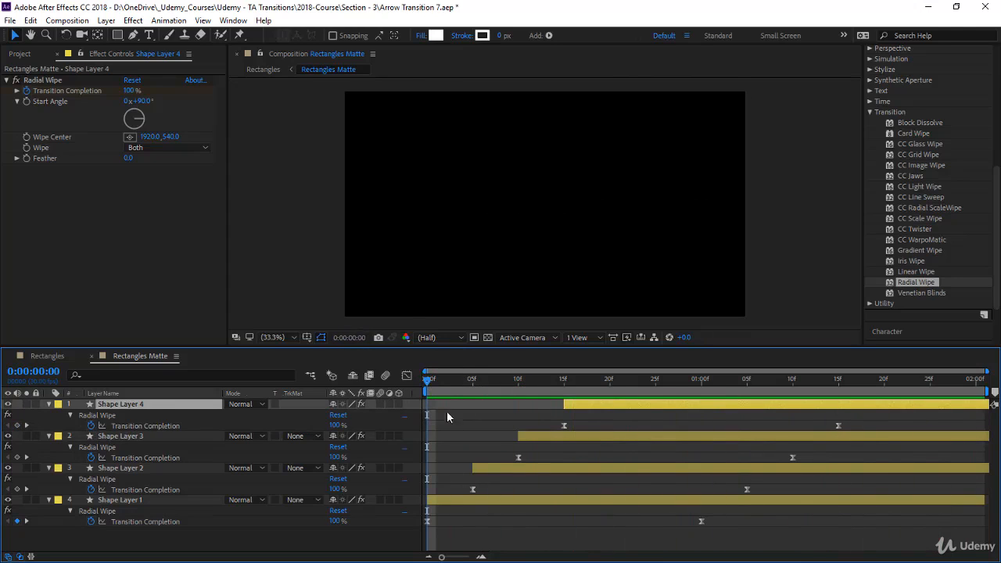
Set the fill brightness of Shape Layer 1 to 60%
click(491, 509)
click(490, 503)
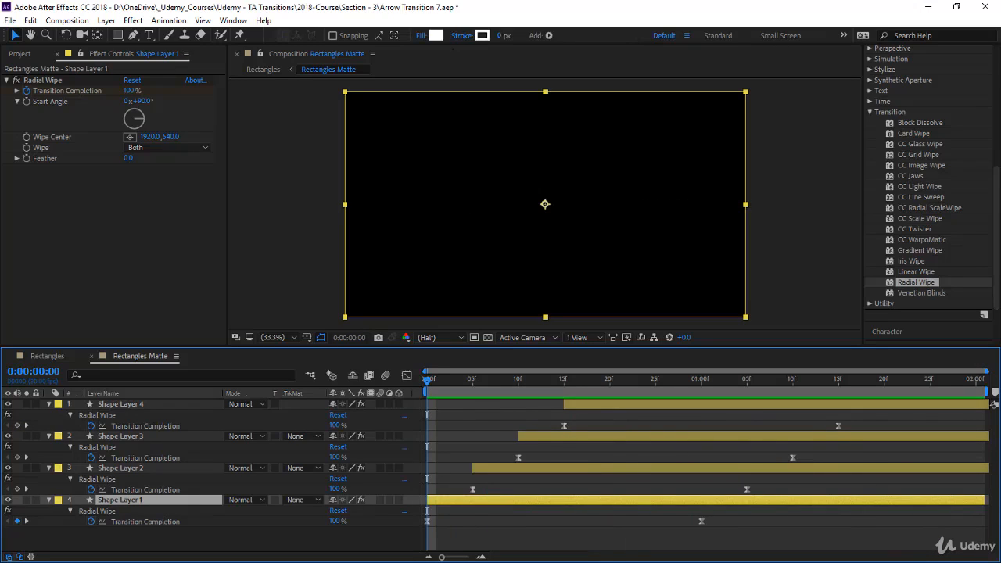
click(436, 36)
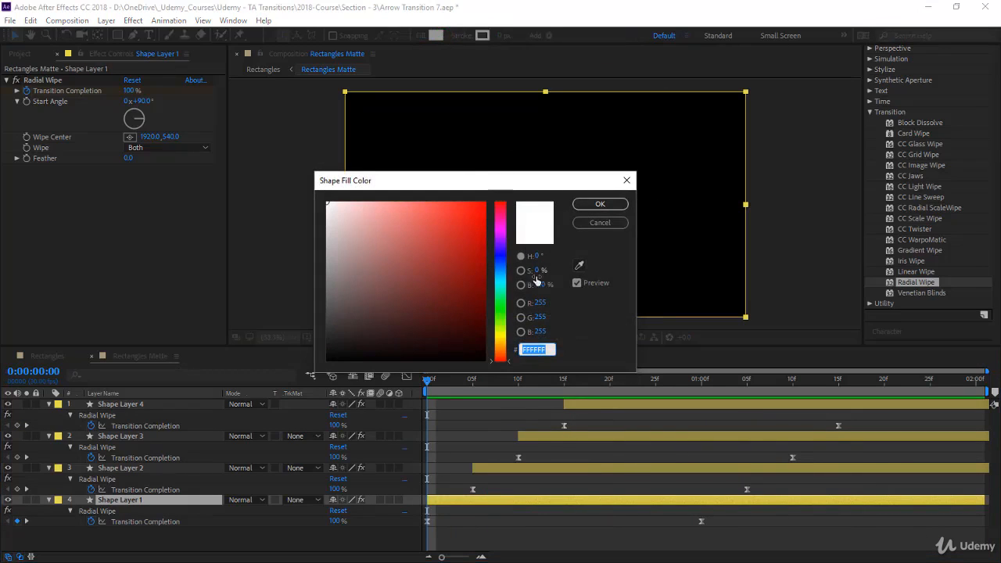
click(542, 285)
text(60)
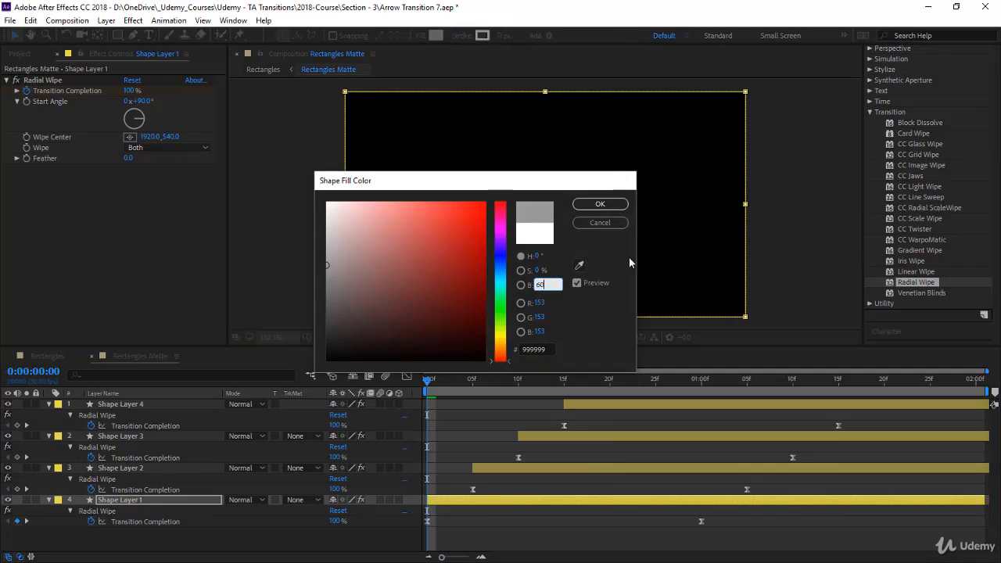
key(Return)
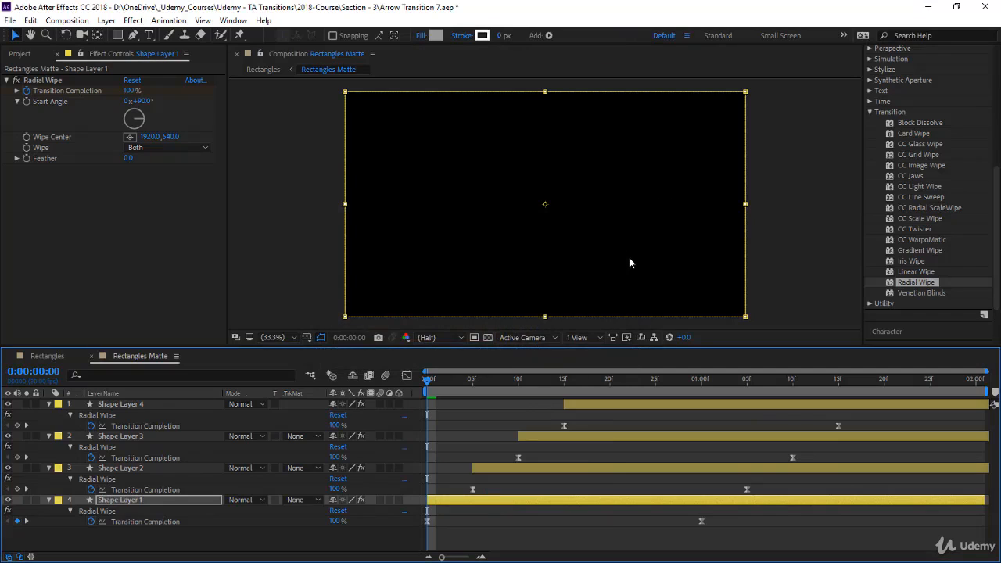
Set the fill brightness of Shape Layer 2 to 40%
click(563, 463)
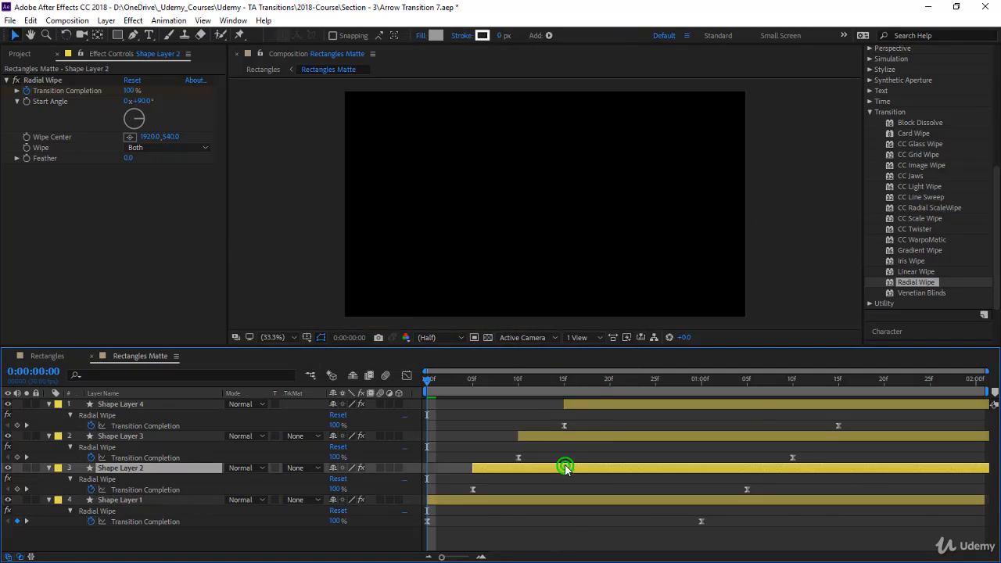
click(435, 35)
click(536, 284)
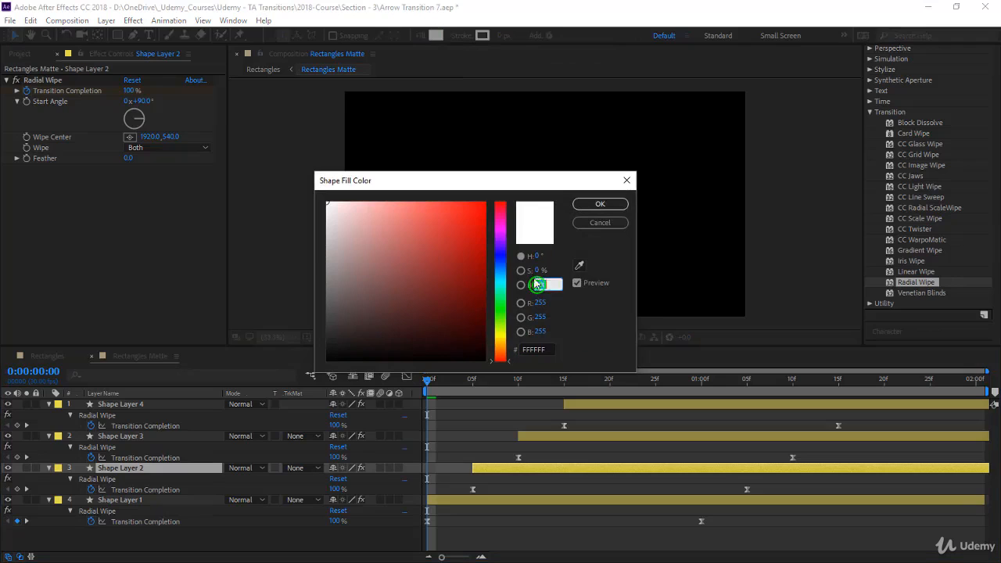
text(40)
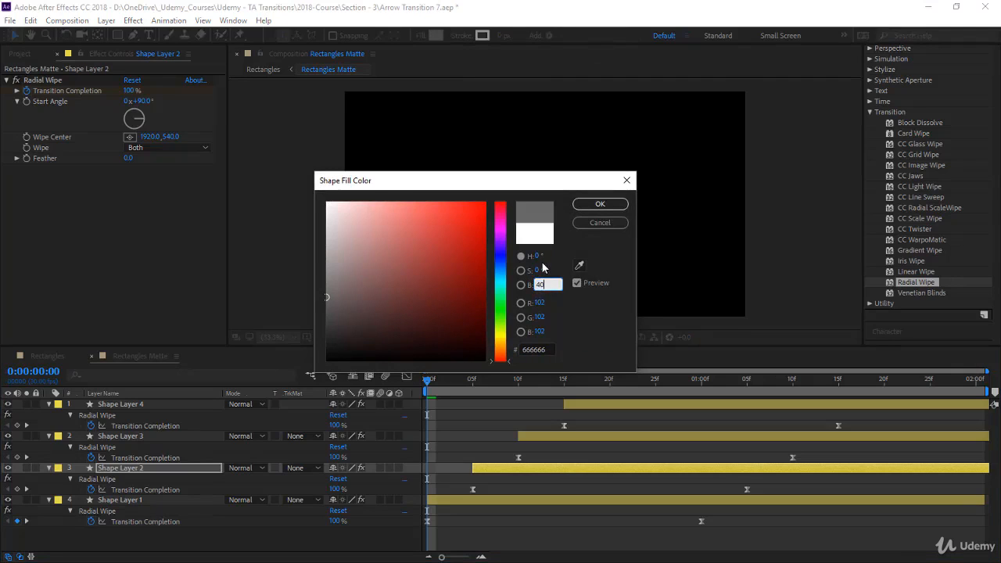
key(Return)
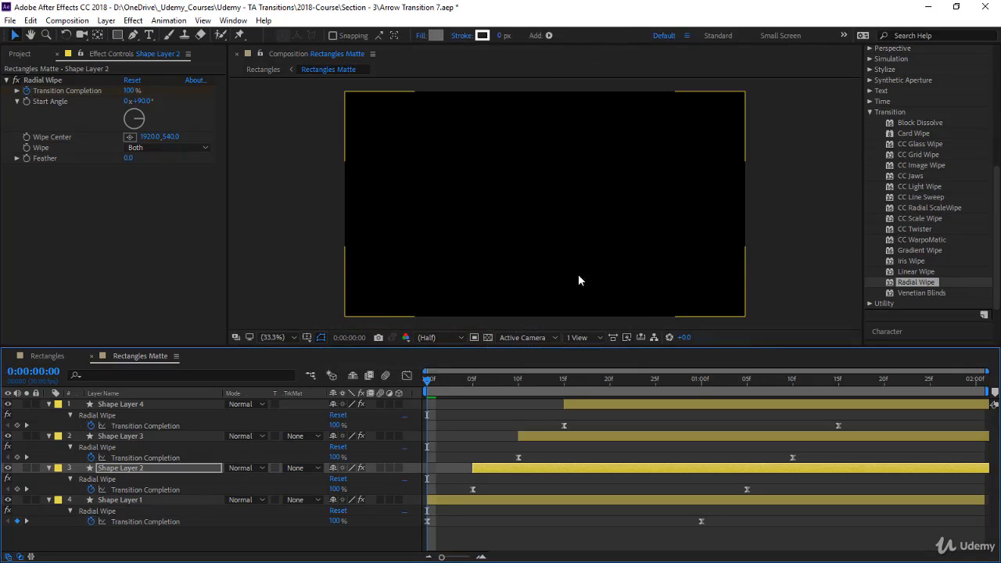
Set the fill brightness of Shape Layer 3 to 18%
click(641, 435)
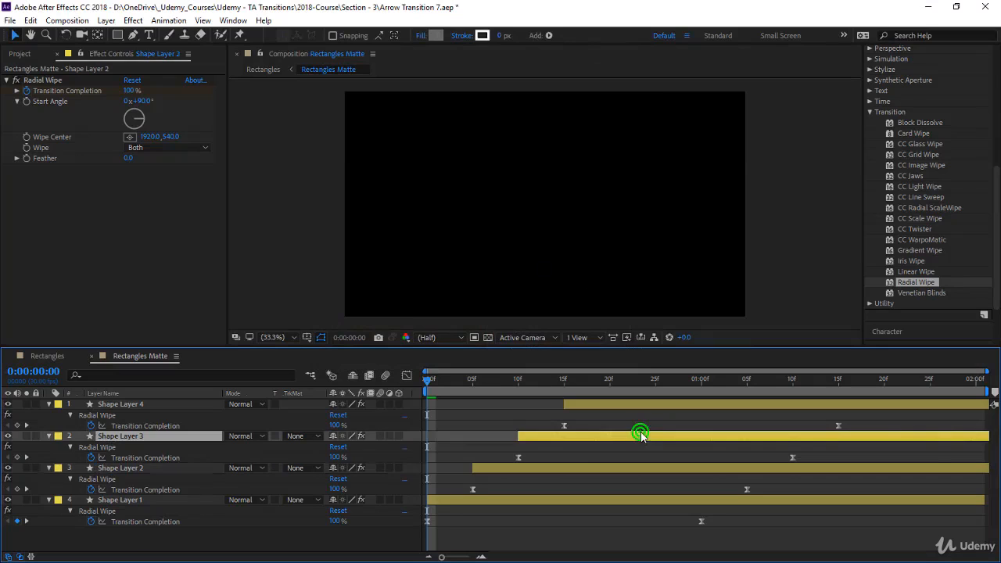
click(435, 36)
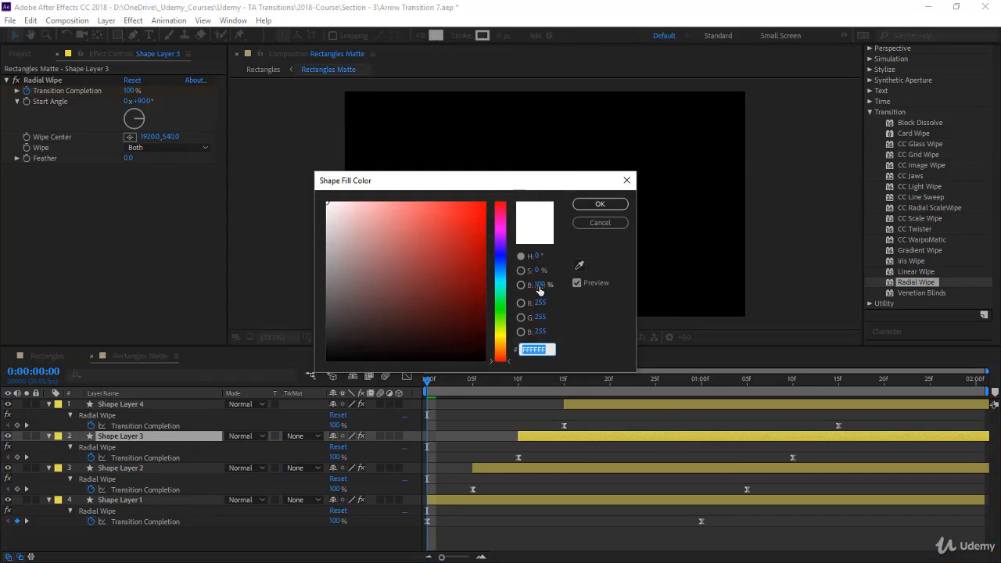
click(539, 285)
text(18)
key(Return)
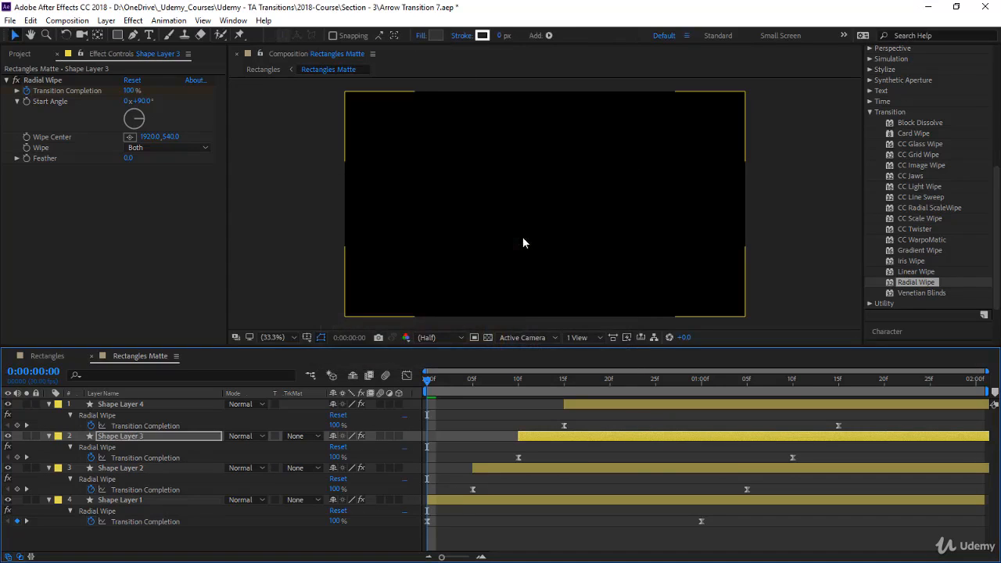
Preview the staggered grey wipes in Rectangles Matte, and play the transition in the Rectangles composition from 0:00:02:17
click(448, 499)
click(546, 437)
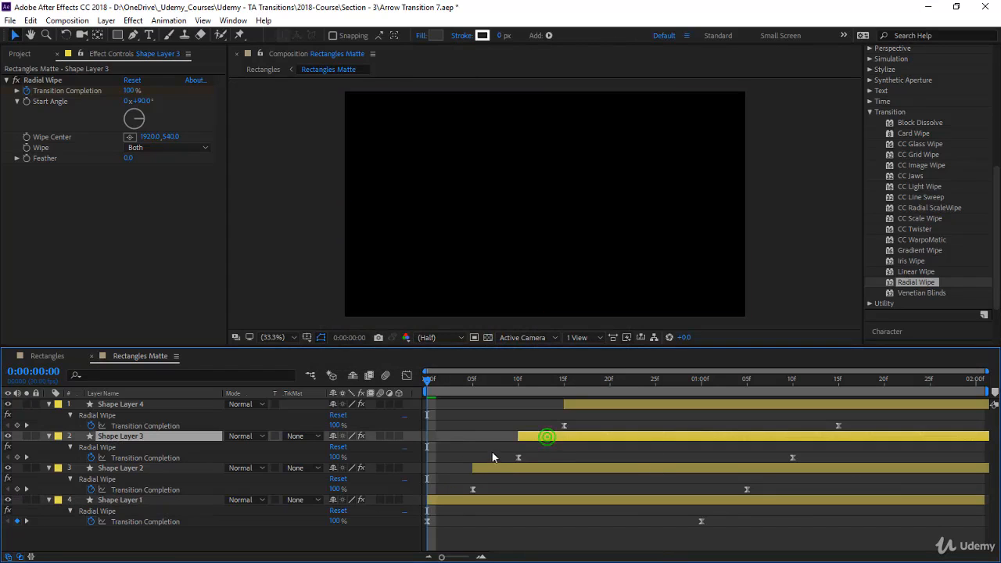
key(space)
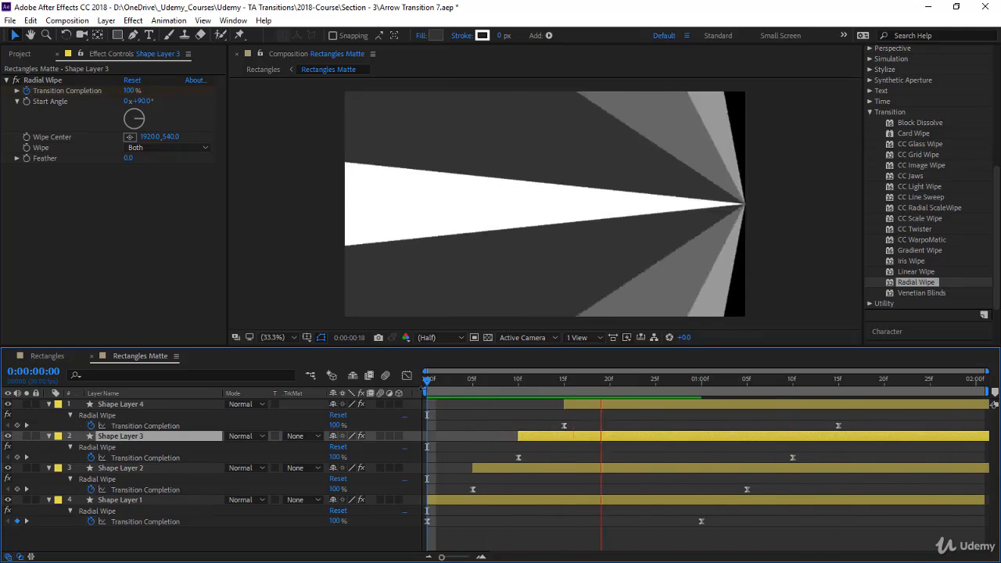
drag(430, 378, 822, 421)
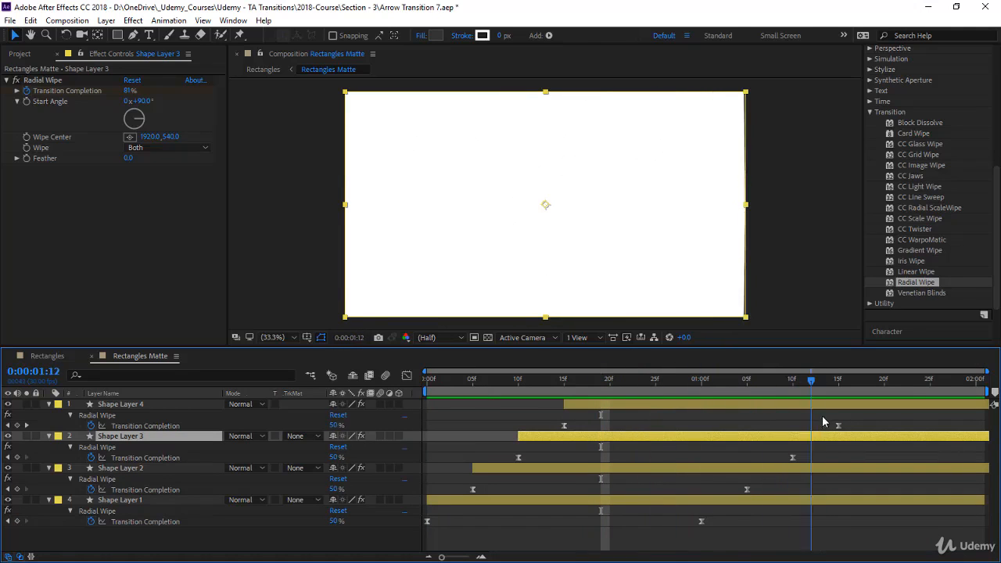
key(Home)
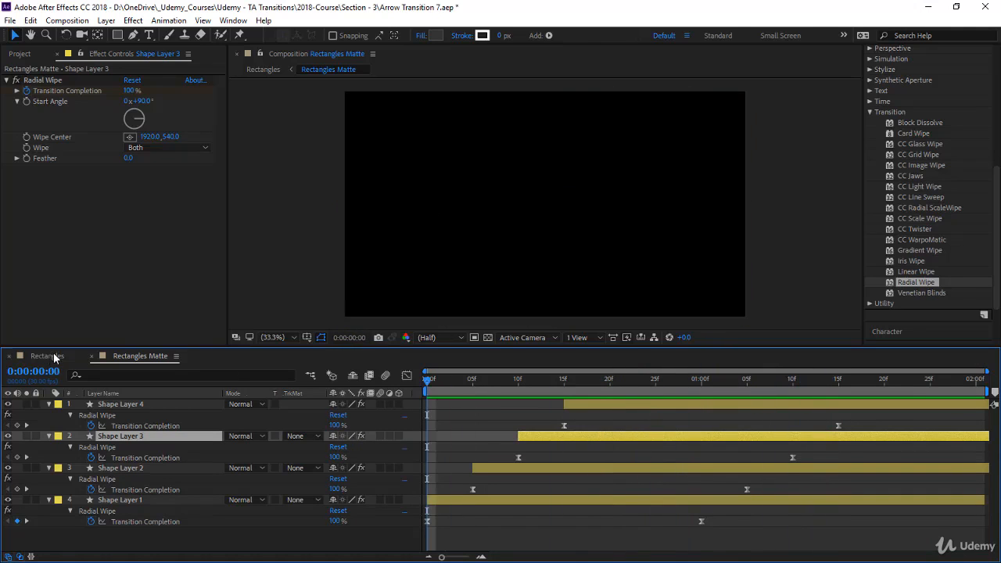
click(48, 356)
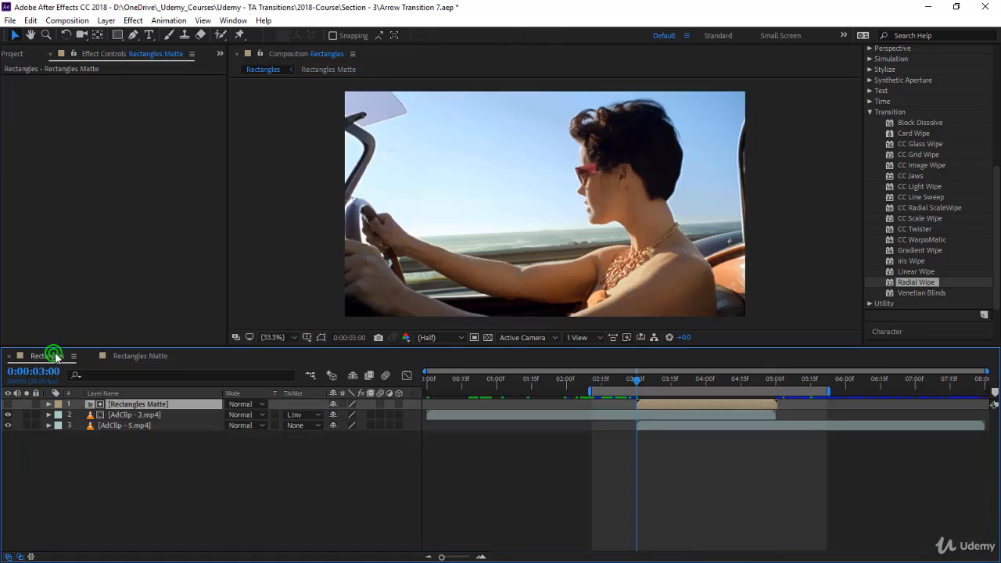
click(606, 378)
key(space)
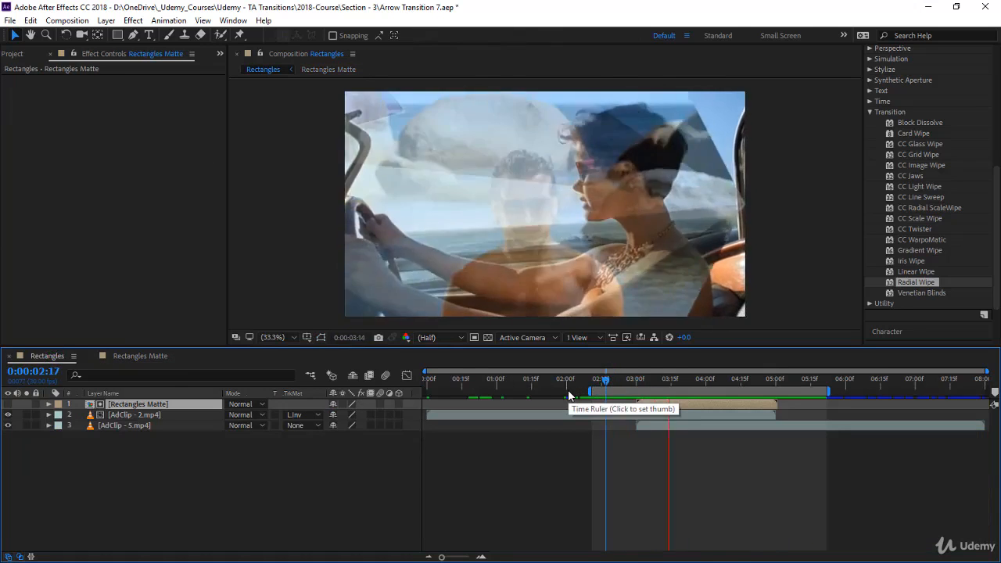
drag(606, 381, 612, 415)
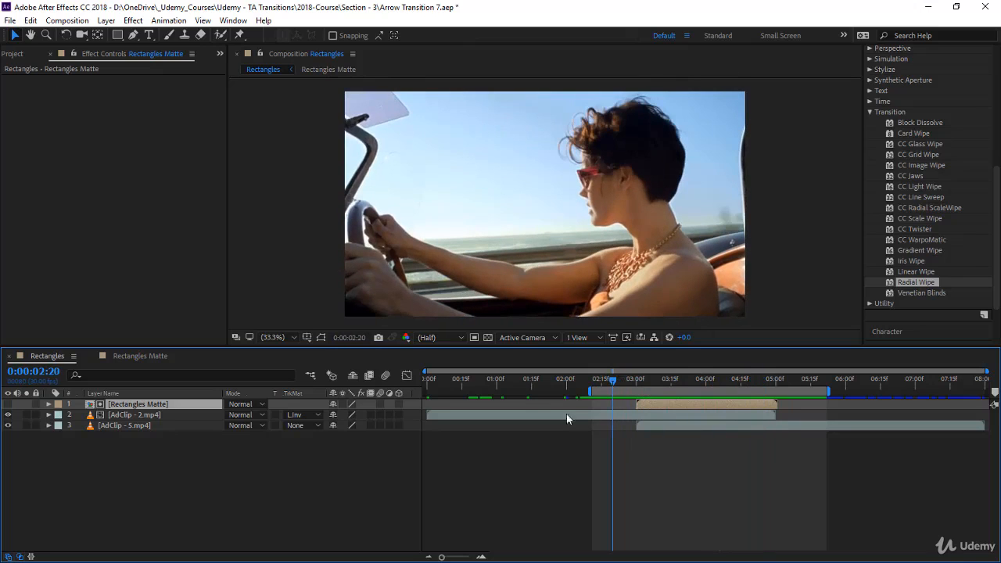
In Rectangles Matte, shift the ending Transition Completion keyframes of all four shape layers 15 frames later and go to 0:00:02:00
click(148, 355)
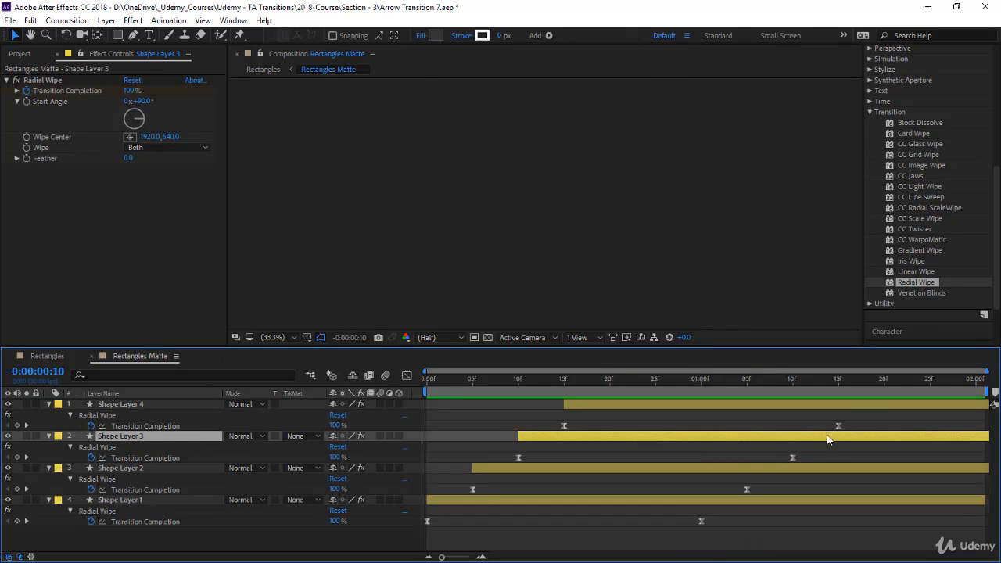
drag(858, 420, 692, 542)
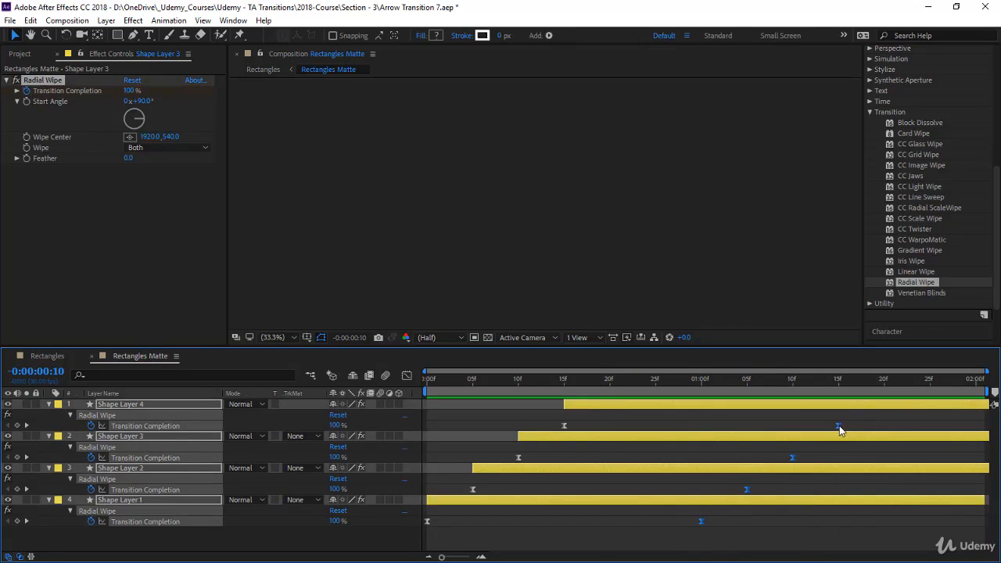
drag(836, 425, 977, 435)
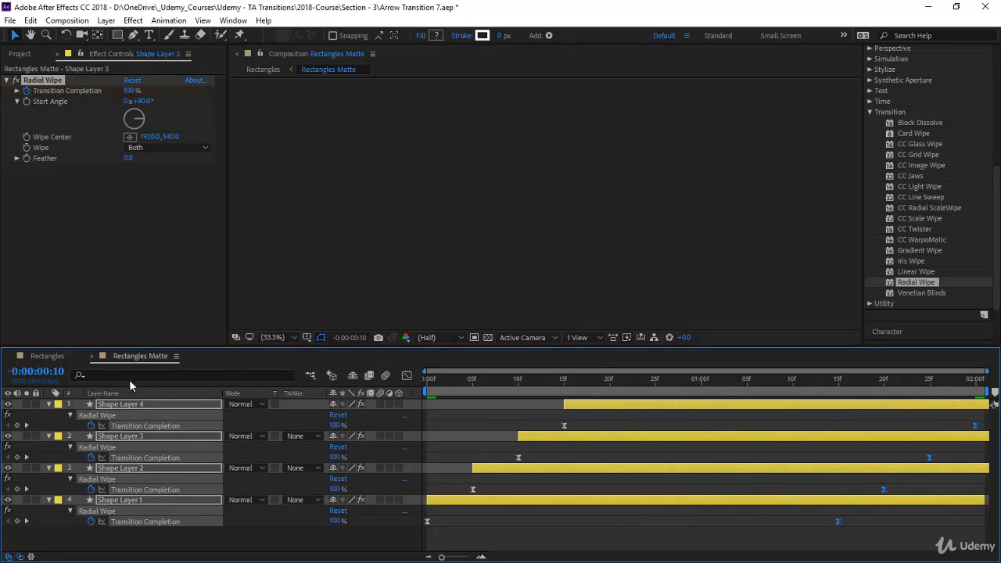
click(59, 373)
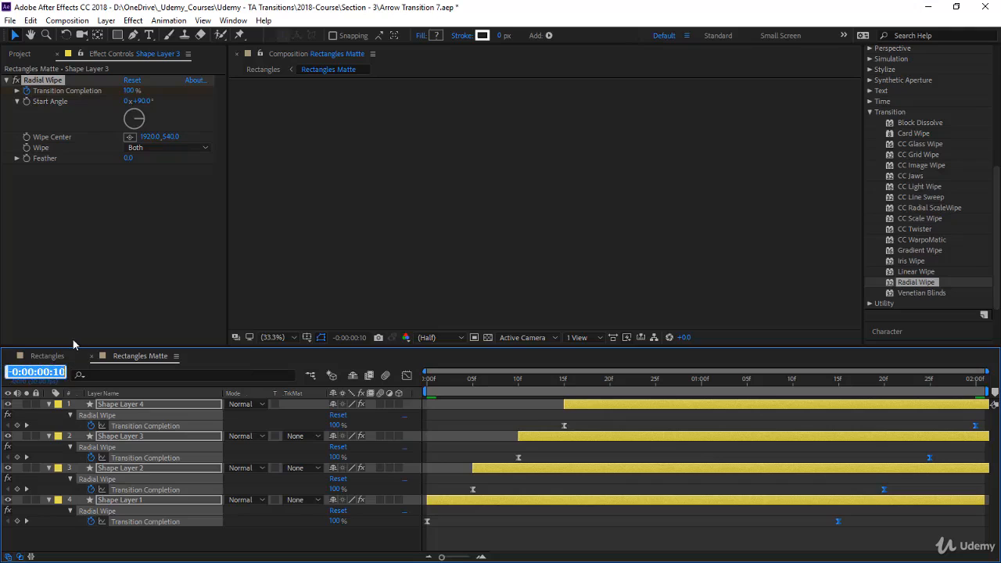
text(200)
key(Return)
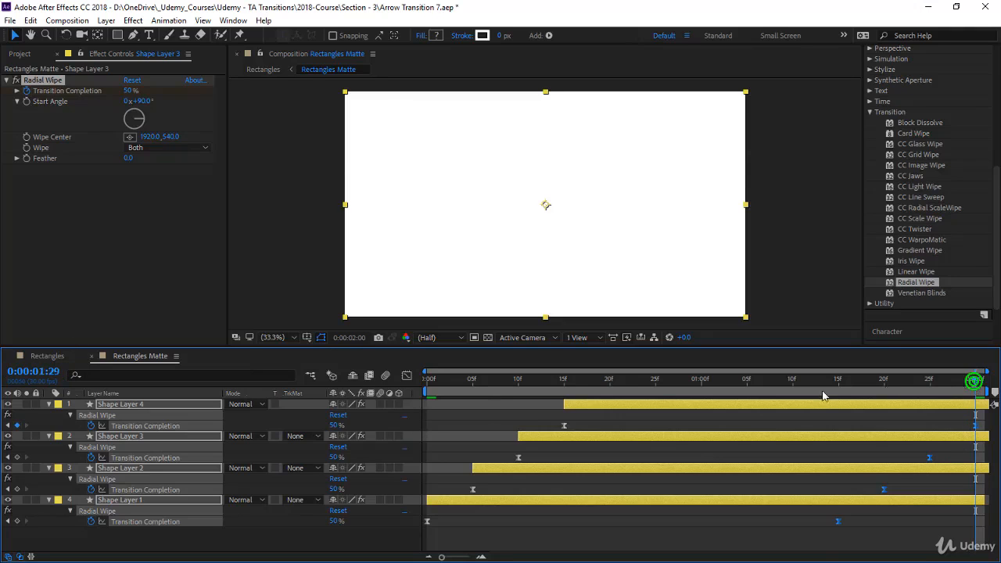
Return to the start of Rectangles Matte and play the slower staggered wipe animation
drag(977, 389, 380, 413)
key(space)
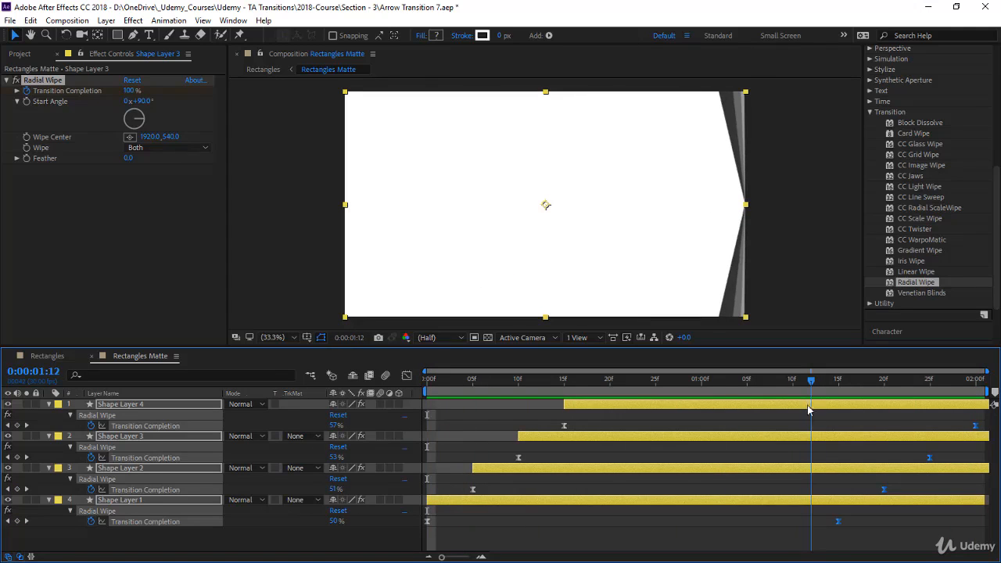
Try aligning the ending Transition Completion keyframes of Shape Layers 1, 2 and 3 with Shape Layer 4's ending keyframe at 0:00:02:00
drag(941, 461, 838, 536)
drag(927, 461, 873, 530)
click(945, 483)
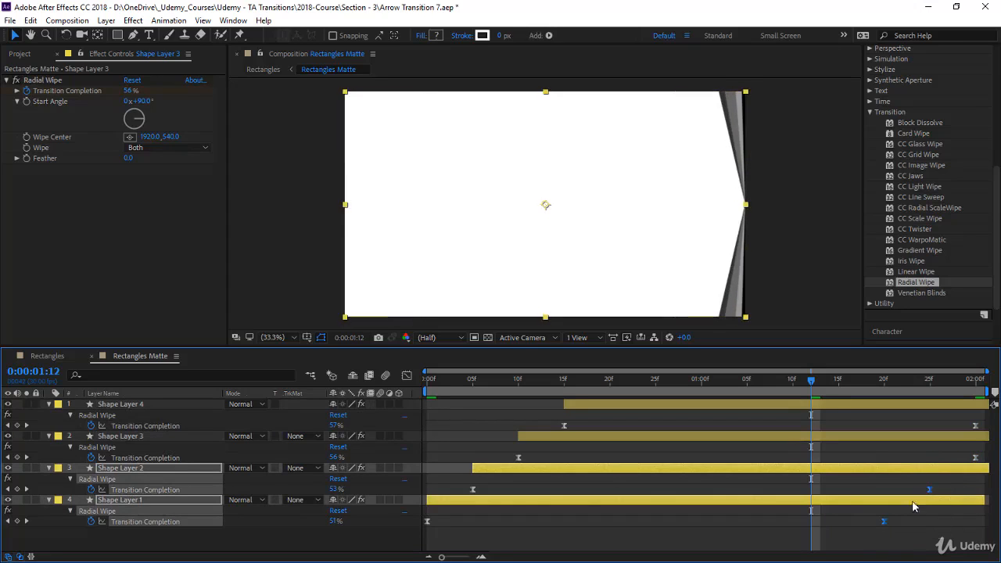
click(936, 491)
drag(938, 484, 858, 542)
drag(943, 494, 988, 494)
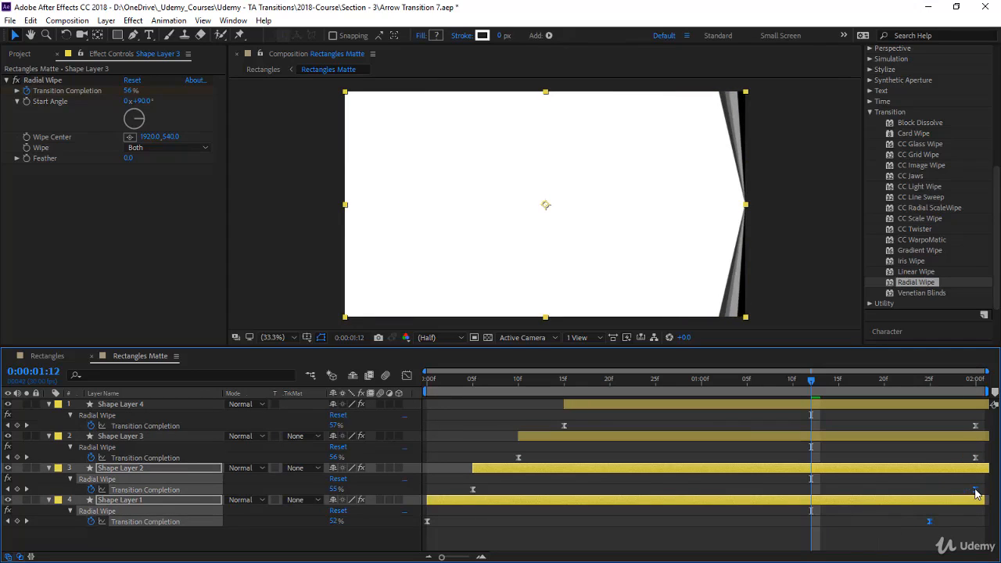
click(941, 526)
drag(931, 521, 977, 522)
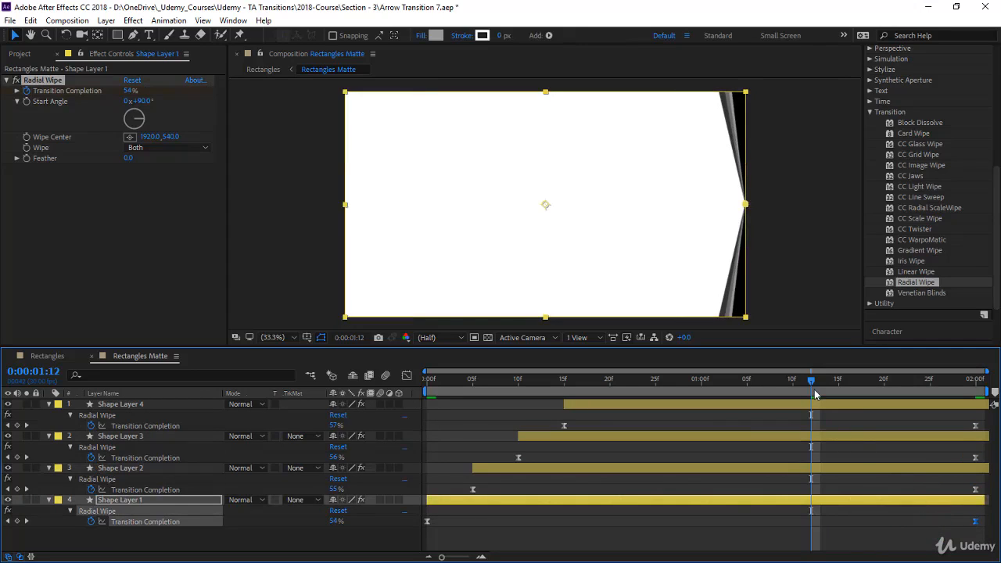
Preview the wipes with aligned ending keyframes from 0:00:00:00 in Rectangles Matte and clear the layer selection
drag(814, 382, 353, 395)
key(space)
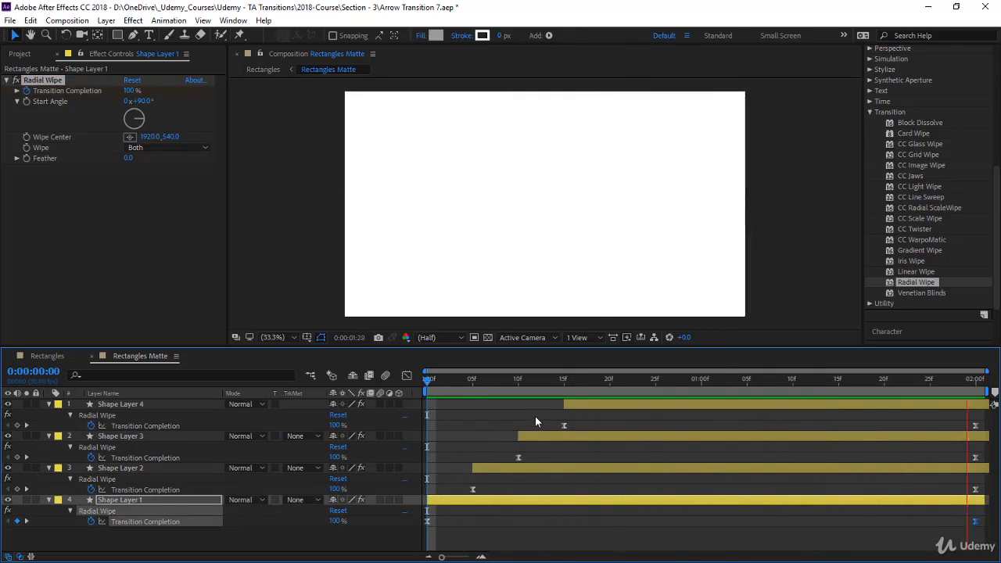
click(802, 415)
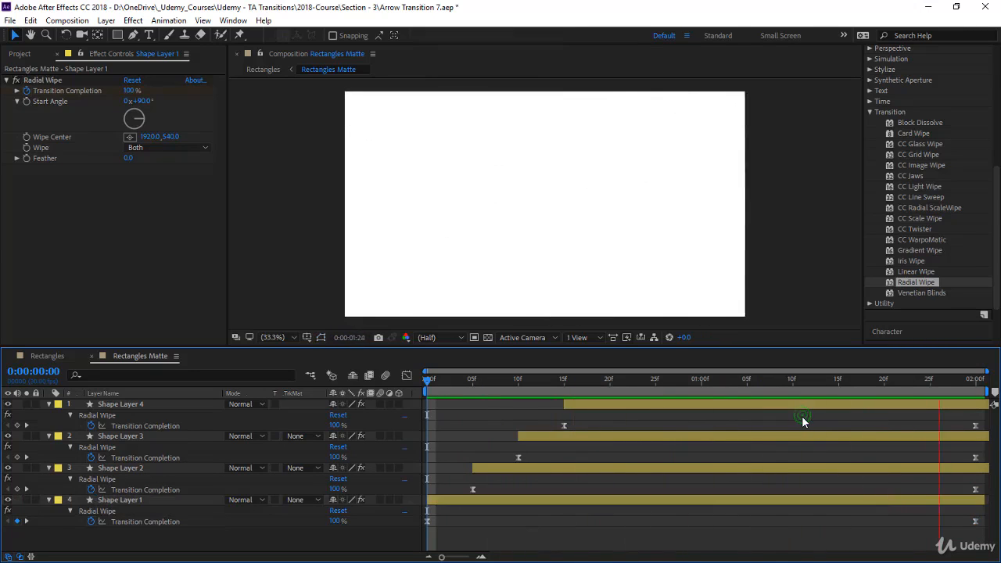
Undo the alignment of the ending Transition Completion keyframes on Shape Layers 1, 2 and 3
key(ctrl+z)
key(ctrl+z)
key(ctrl+z)
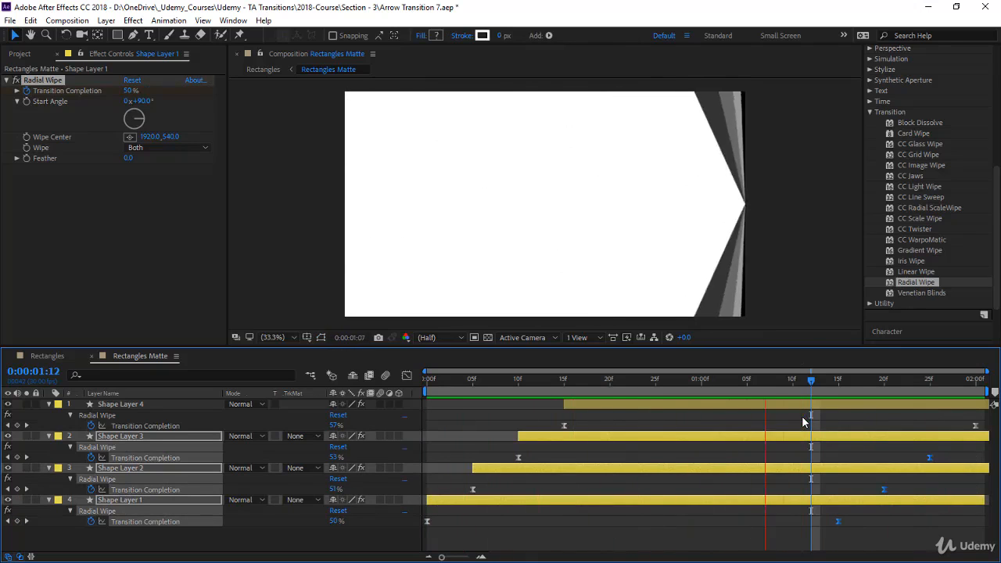
Play the clip transition in the Rectangles composition from 0:00:02:17 with the staggered ending keyframes
click(37, 356)
click(606, 377)
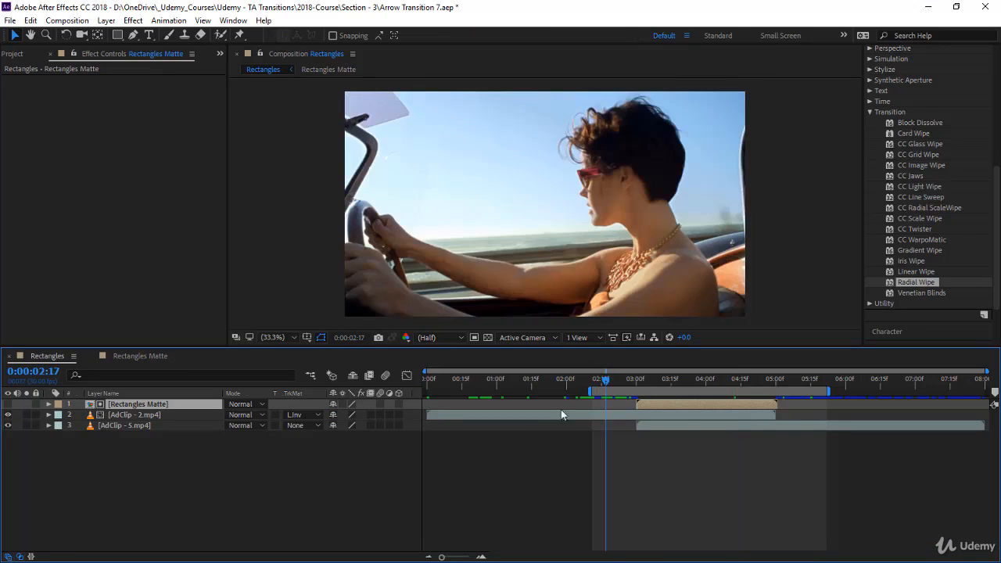
key(space)
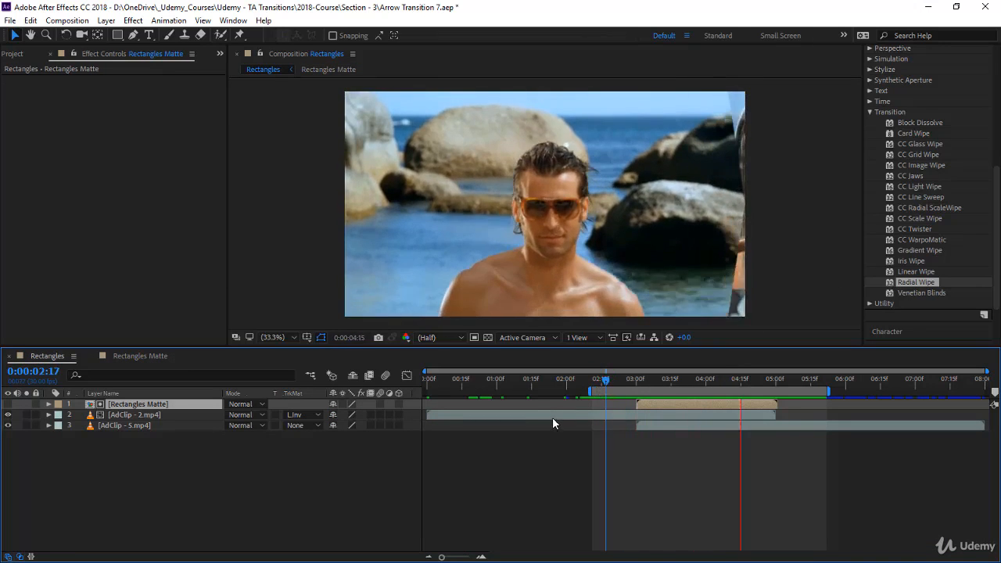